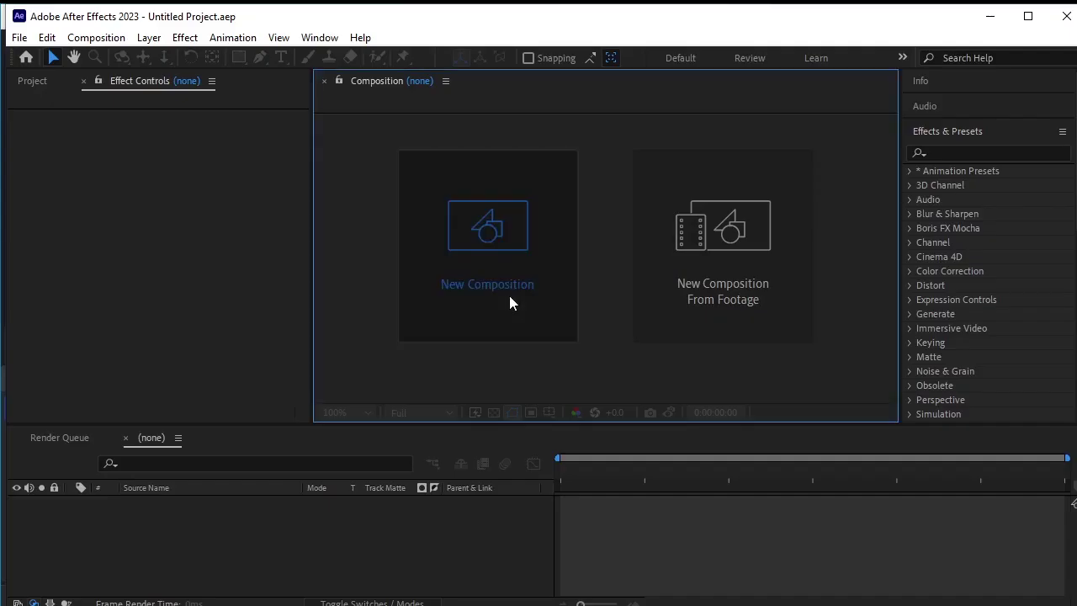
After the BOLT fire intro preview, start a new composition to bring up Composition Settings
click(509, 296)
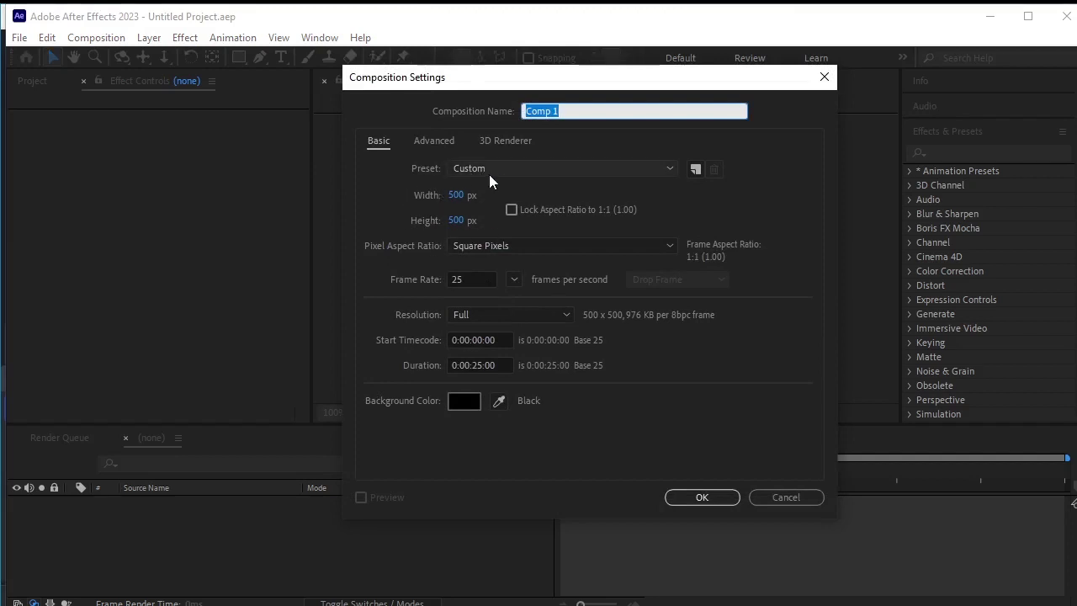
Accept the 500×500 px, 25 fps, 0:00:25:00 black Comp 1 and fit it in the viewer
click(699, 497)
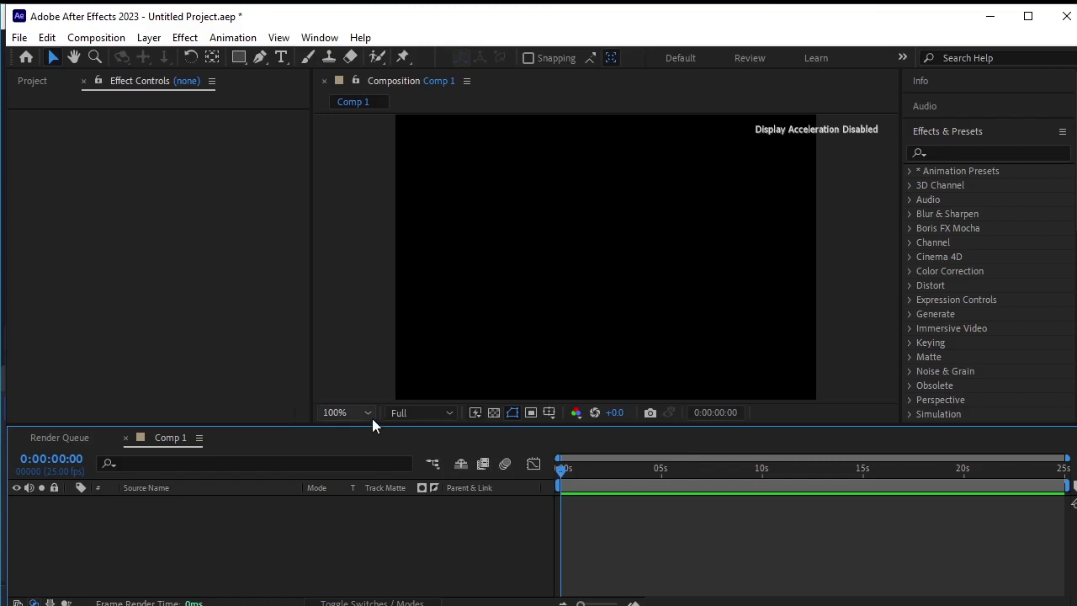
click(372, 418)
click(373, 430)
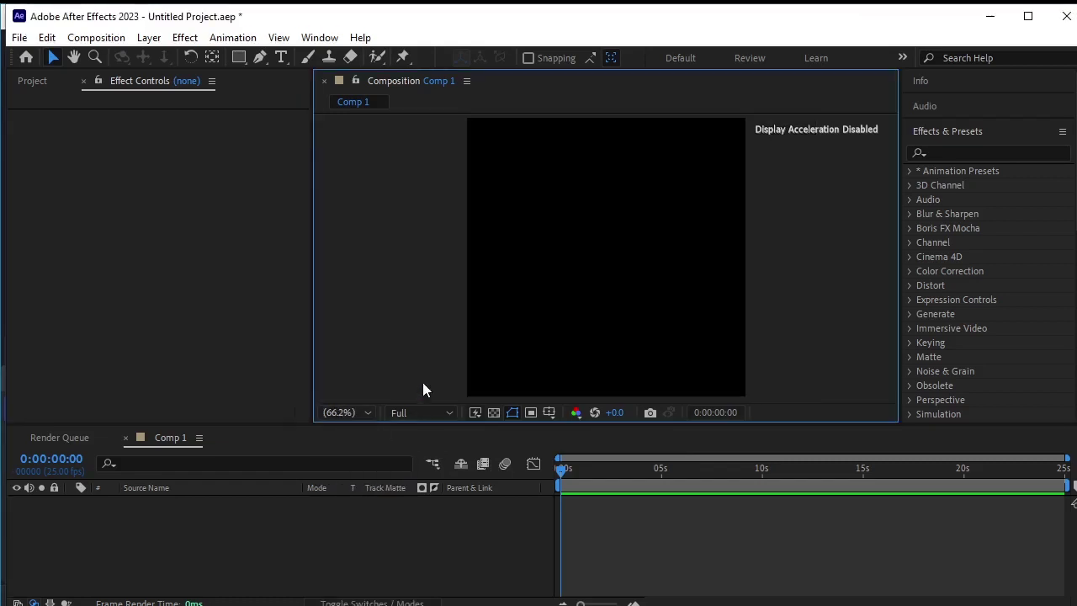
Create a text layer reading 'bolt' on the canvas
click(281, 57)
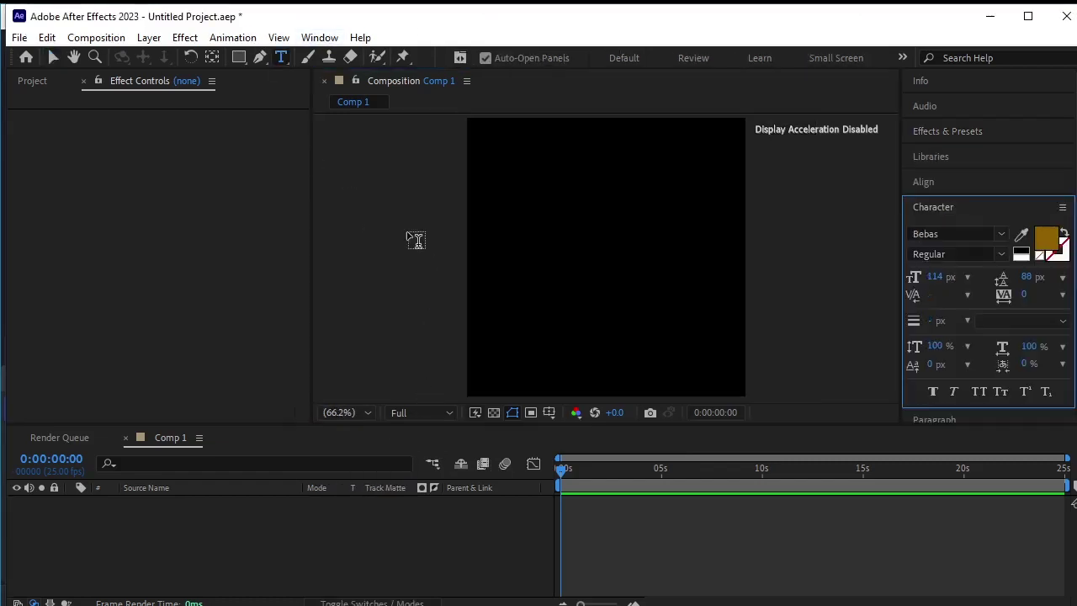
click(517, 237)
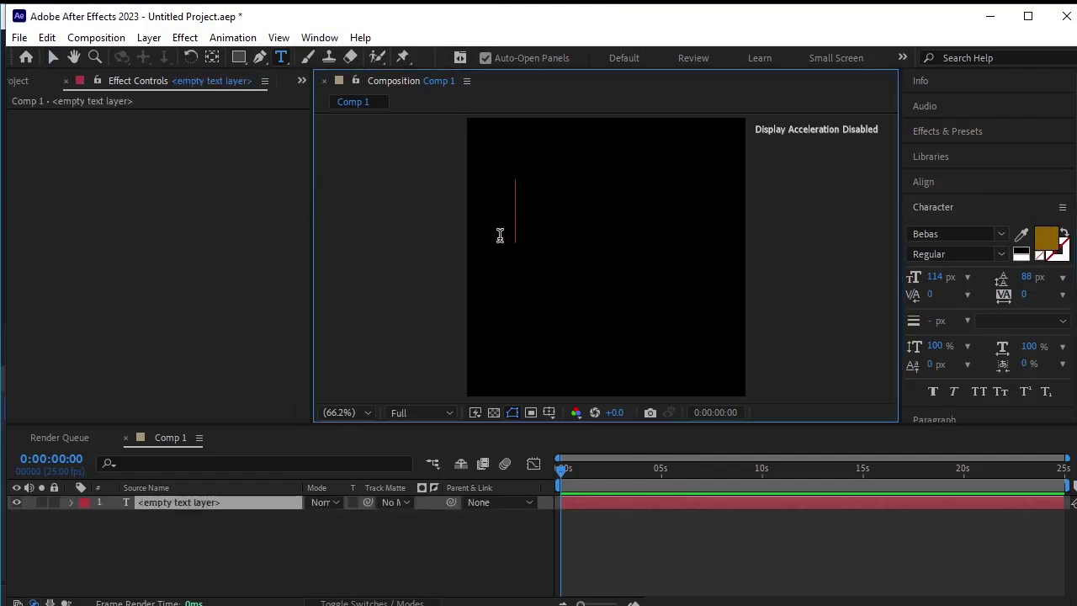
text(bolt)
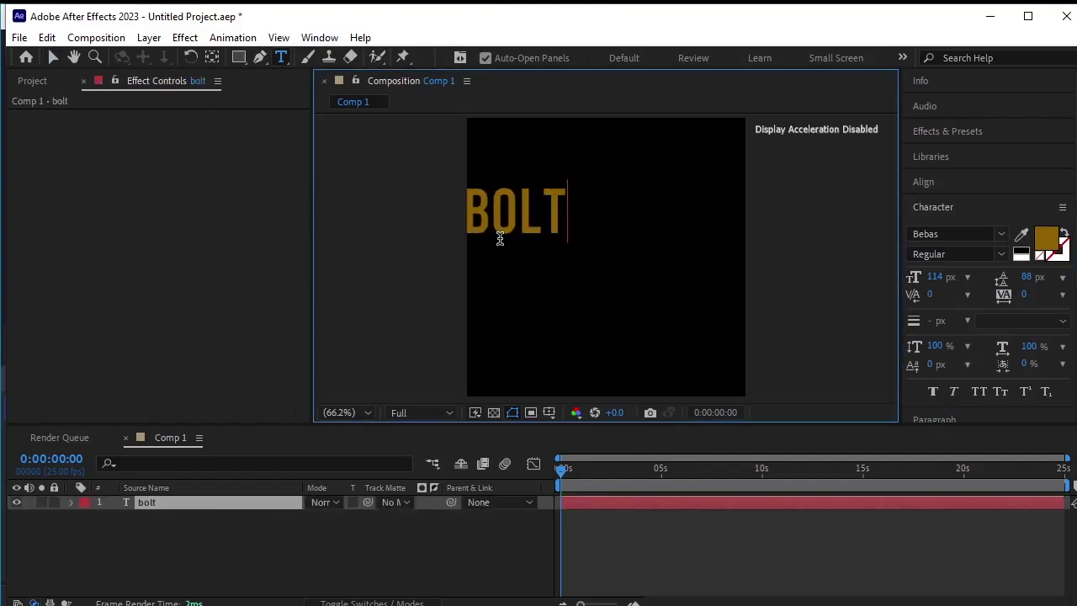
Change the BOLT text fill colour to a bright orange
drag(563, 219, 395, 209)
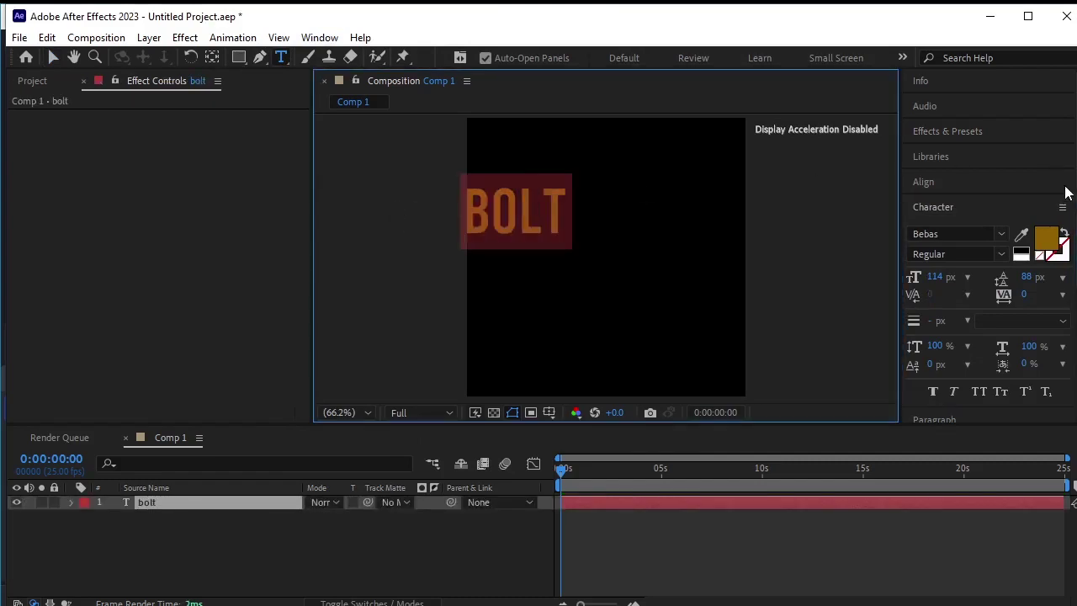
click(1046, 239)
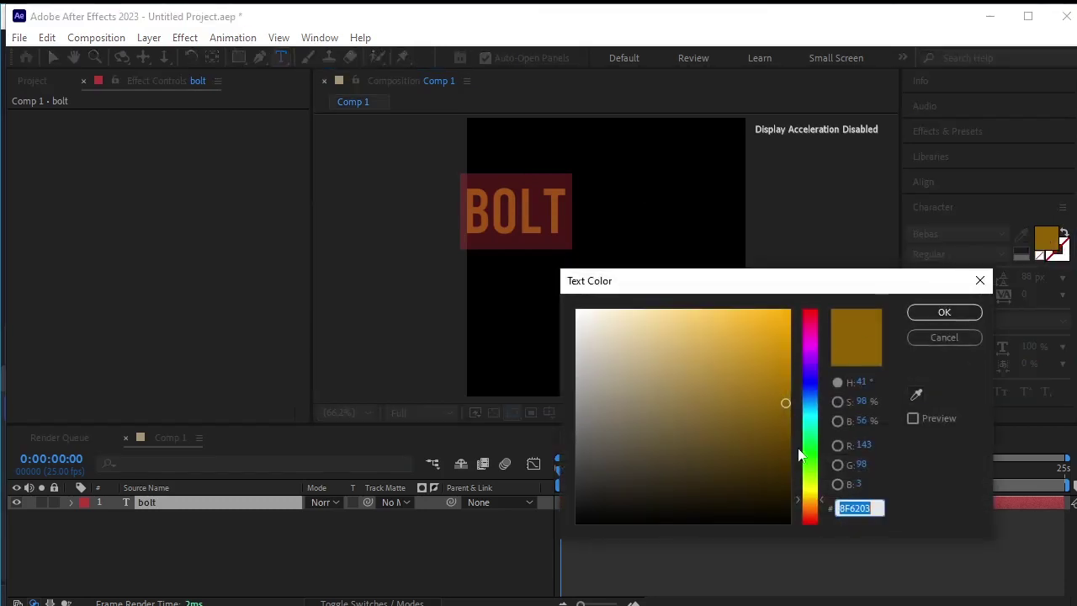
drag(810, 503, 813, 510)
drag(777, 370, 783, 330)
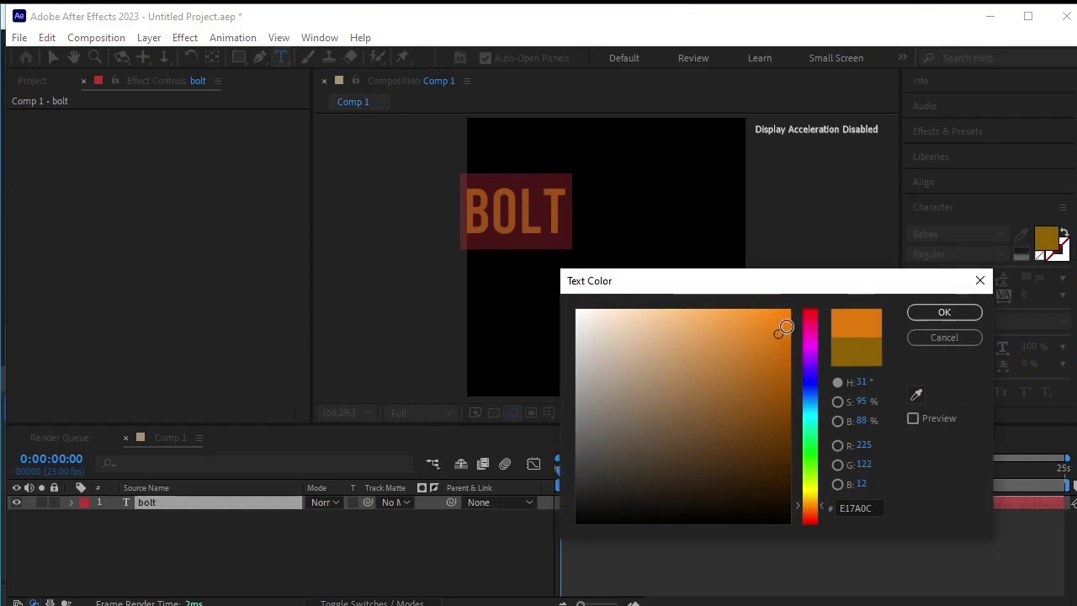
click(940, 312)
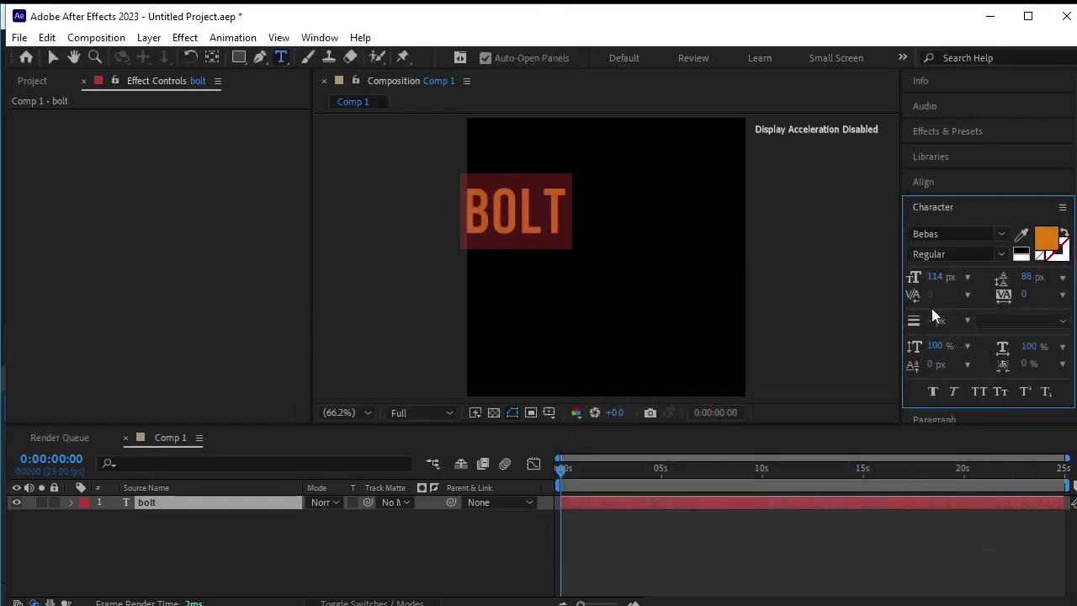
Centre BOLT horizontally and vertically in the composition, then deselect it
click(964, 183)
click(947, 224)
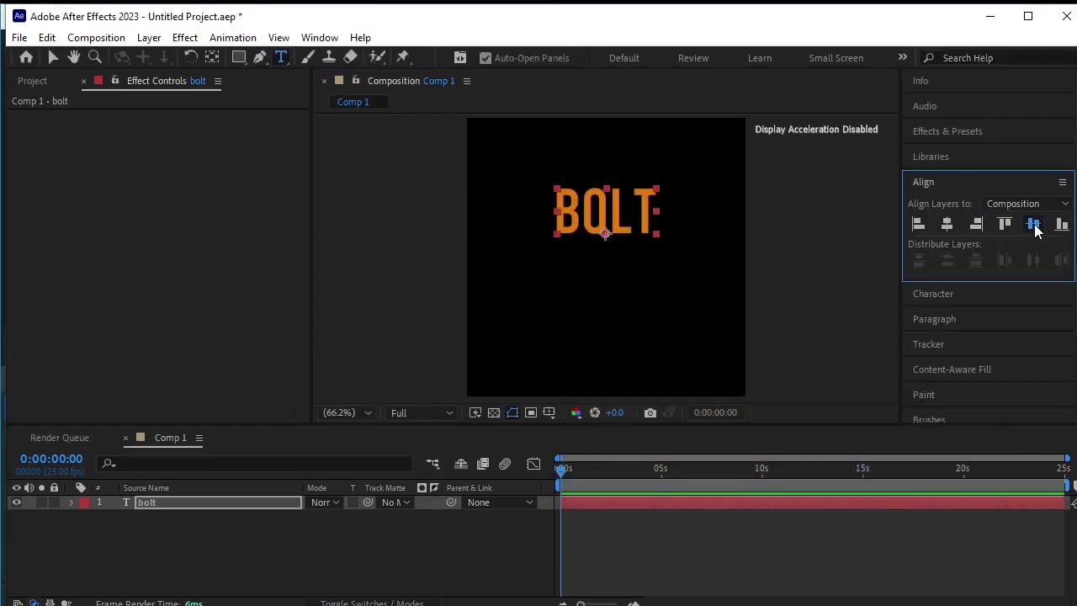
click(1034, 223)
click(299, 526)
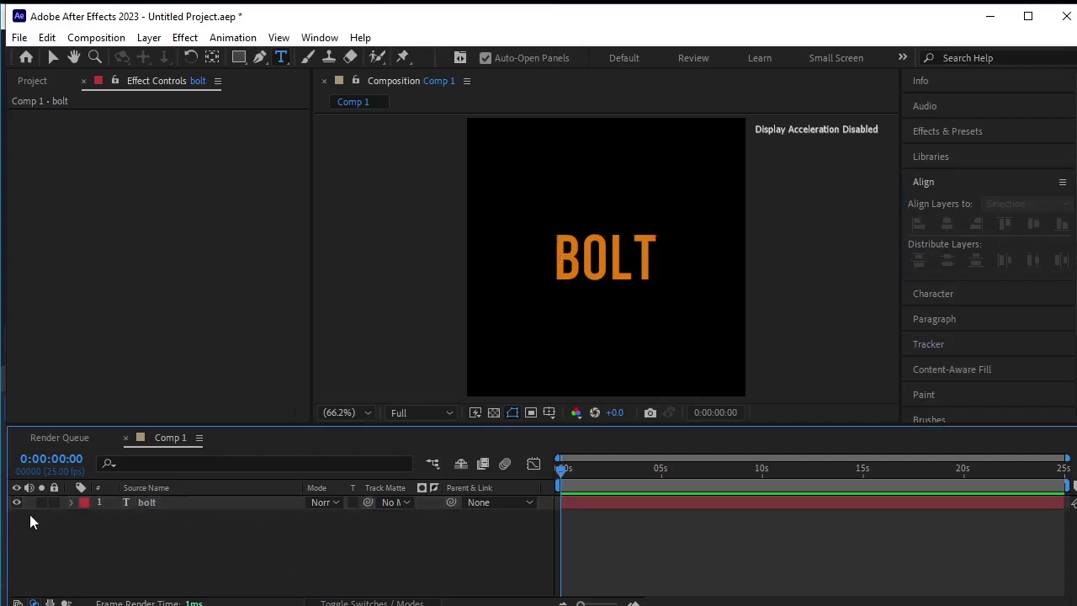
click(149, 39)
Add a comp-size 500×500 pink solid, Medium Red Solid 1, via Layer > New > Solid
mouse_move(337, 56)
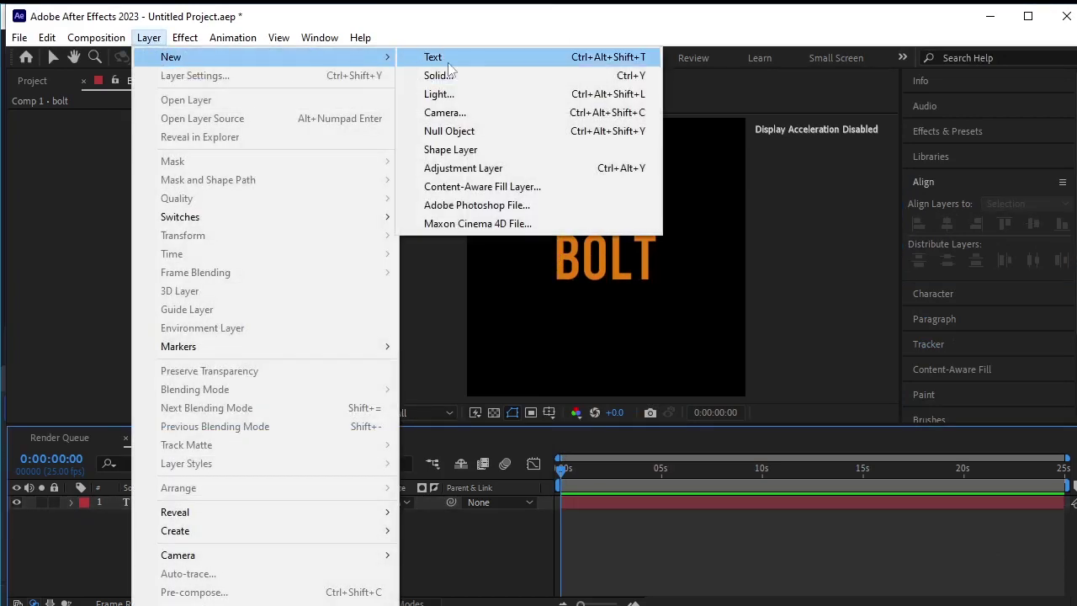
click(475, 76)
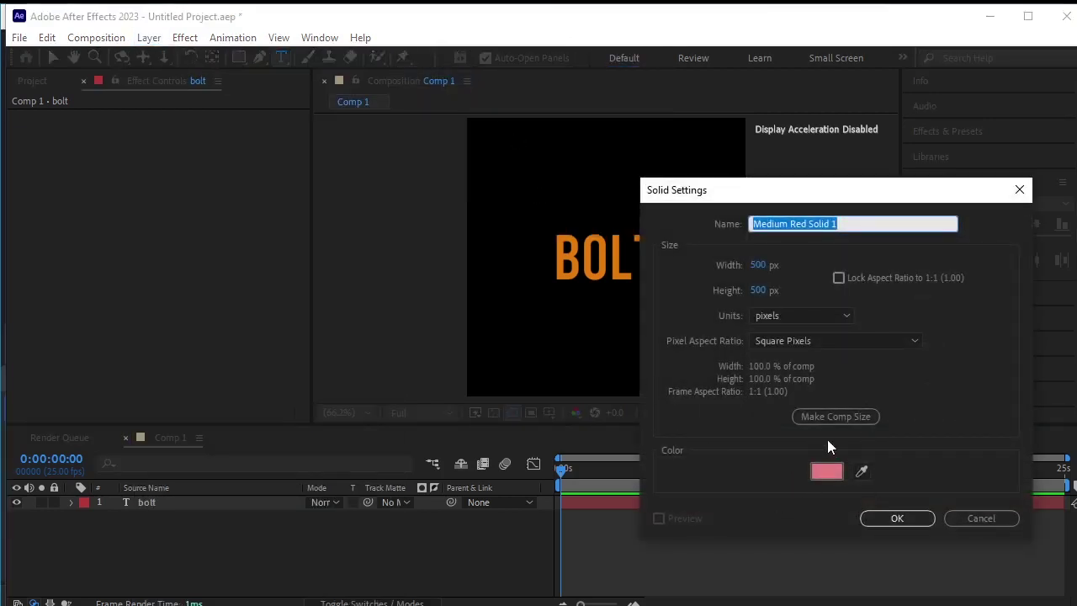
click(895, 521)
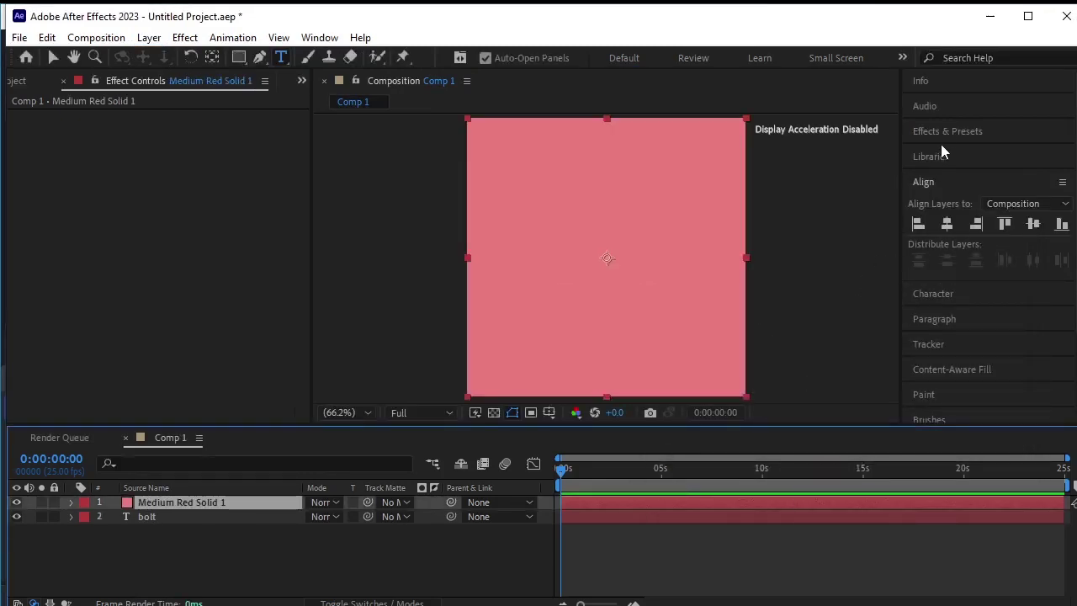
click(946, 131)
Find Saber in Effects & Presets and apply it to Medium Red Solid 1
click(948, 152)
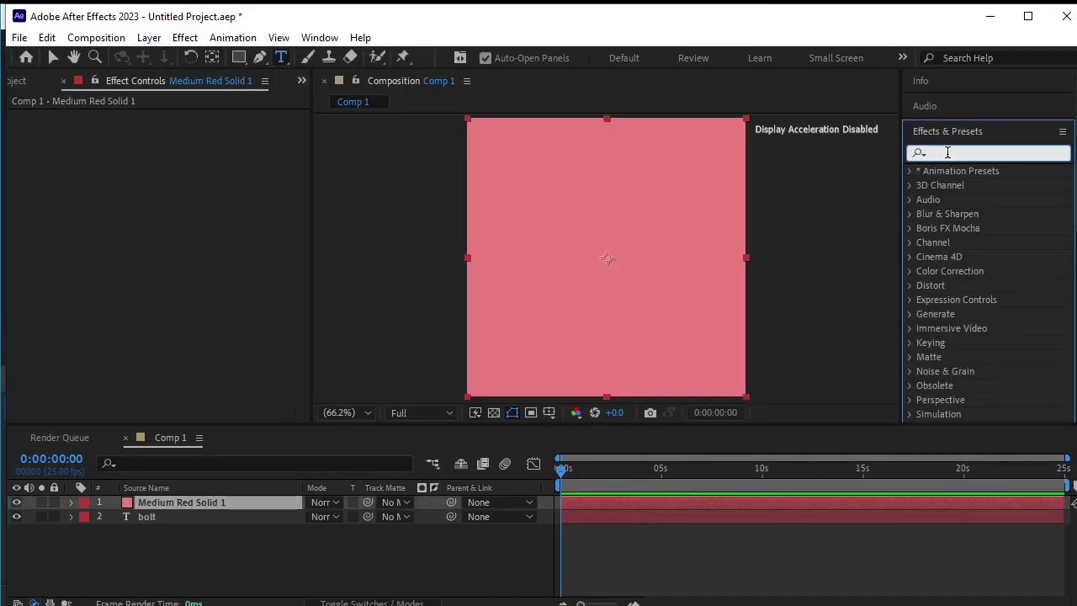
text(saber)
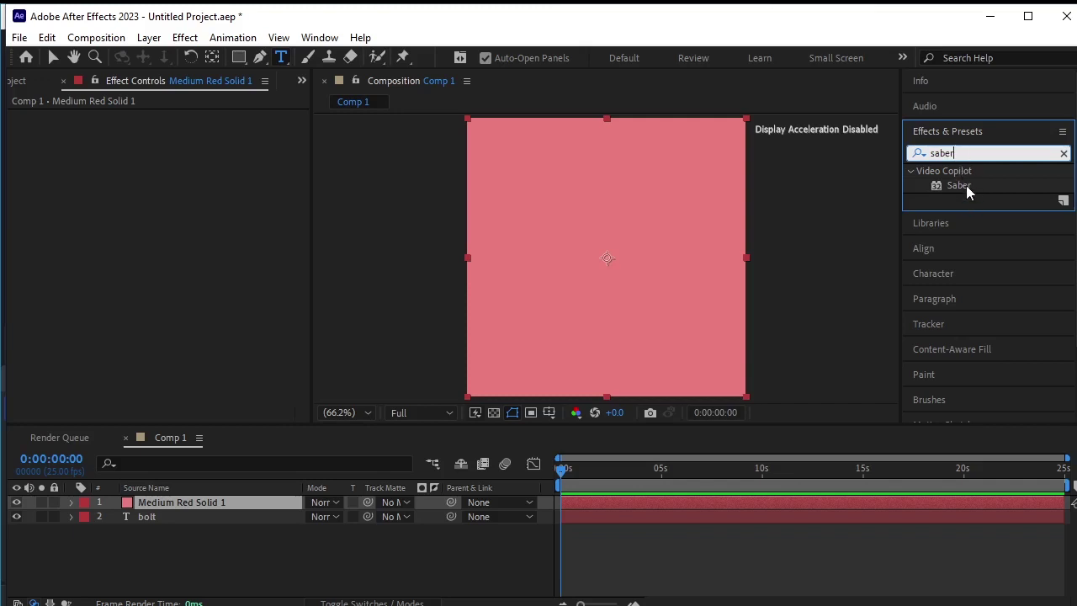
double_click(966, 185)
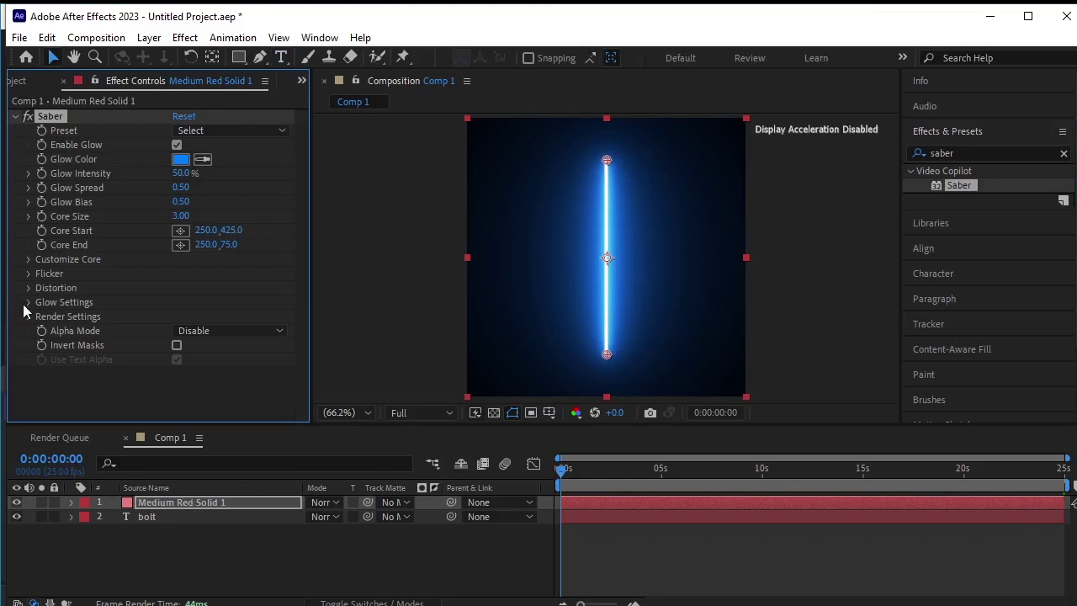
Set Saber's Core Type to Text Layer using the bolt layer as source
click(30, 259)
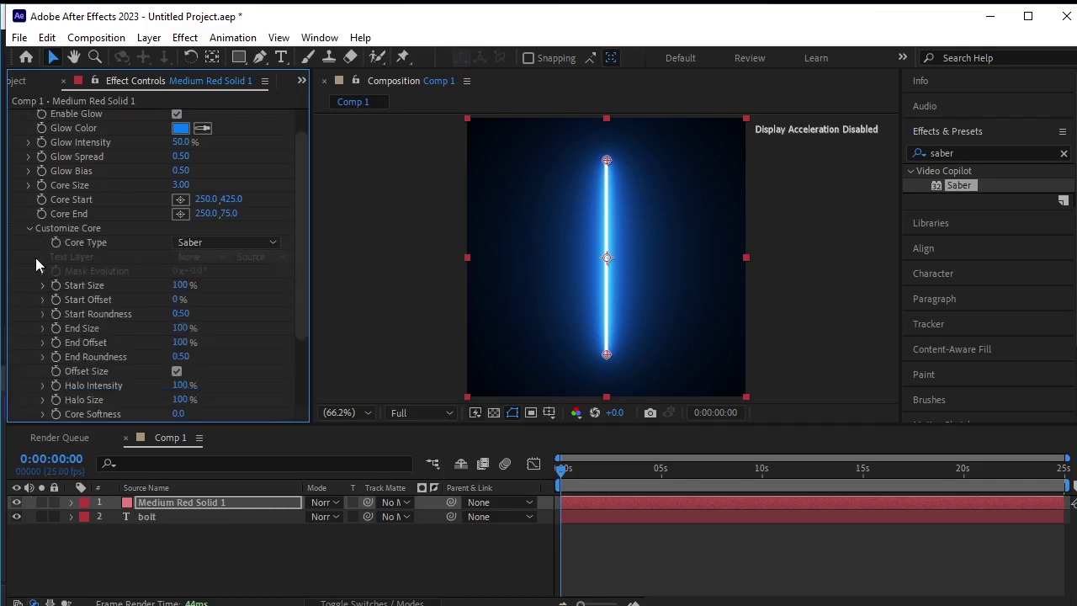
click(236, 244)
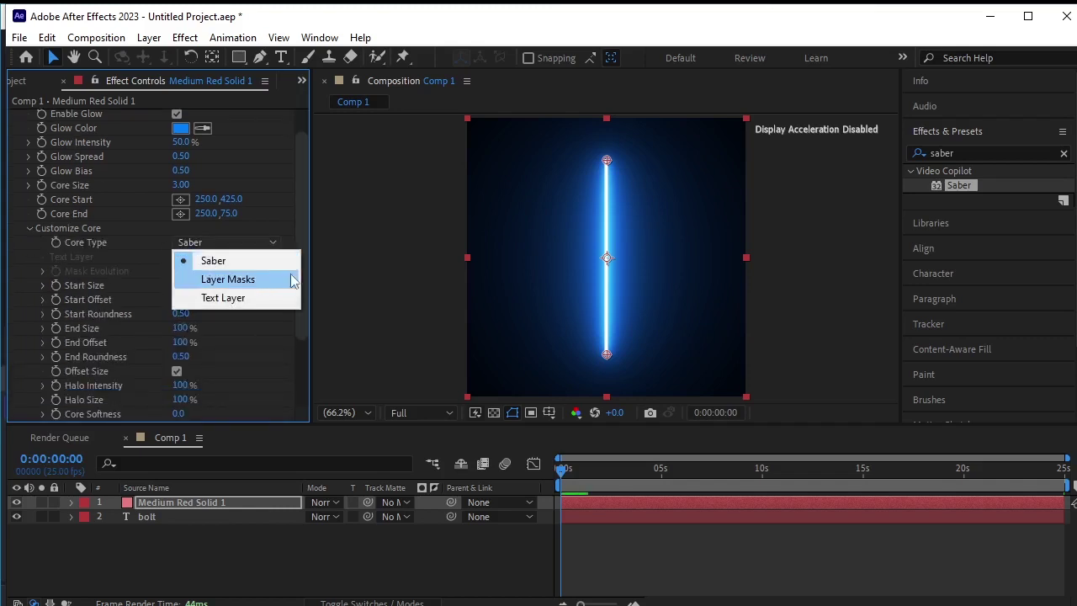
click(286, 305)
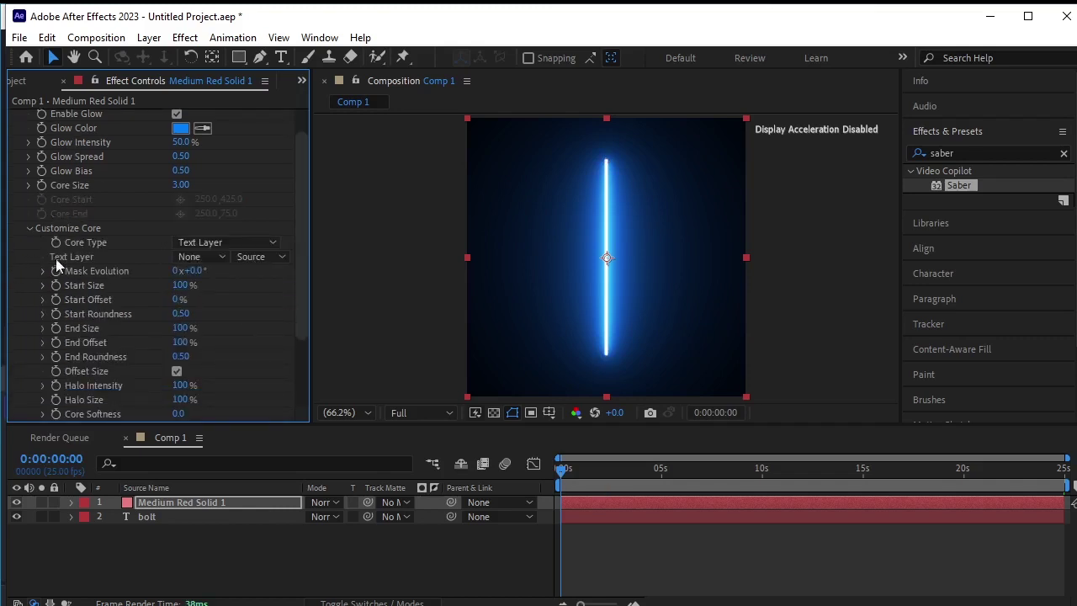
click(196, 257)
click(236, 316)
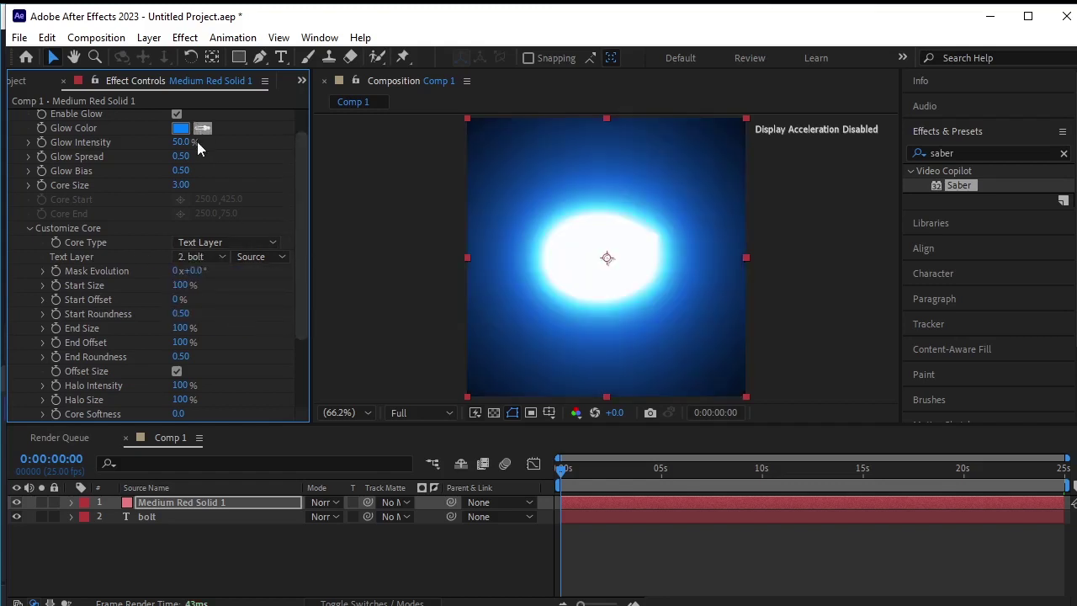
Try the Pulse preset, then switch Saber's preset to Arc Reactor
scroll(196, 143, up, 2)
click(260, 132)
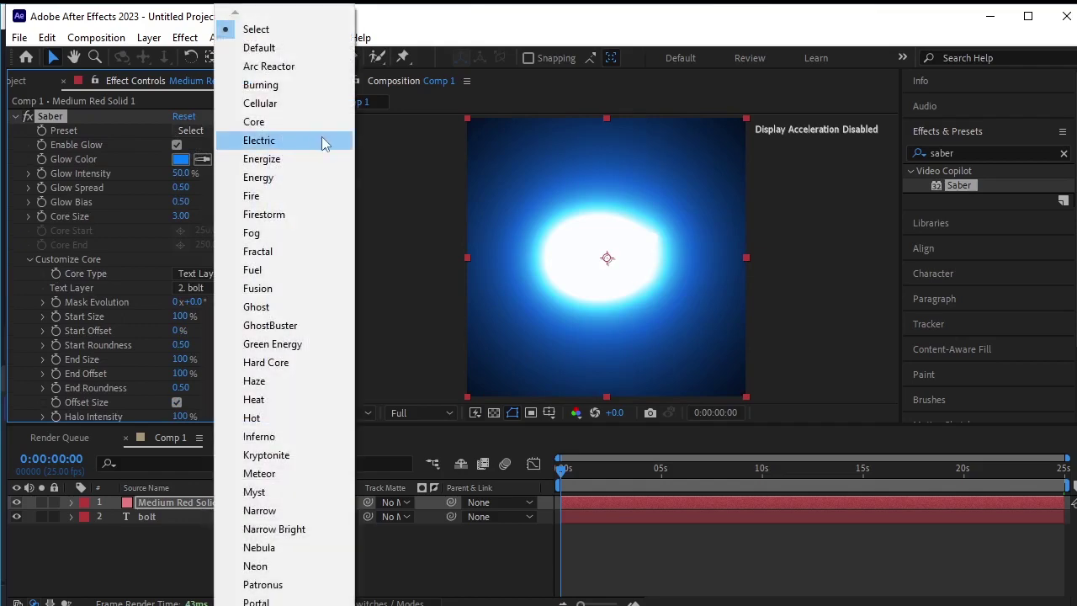
click(263, 593)
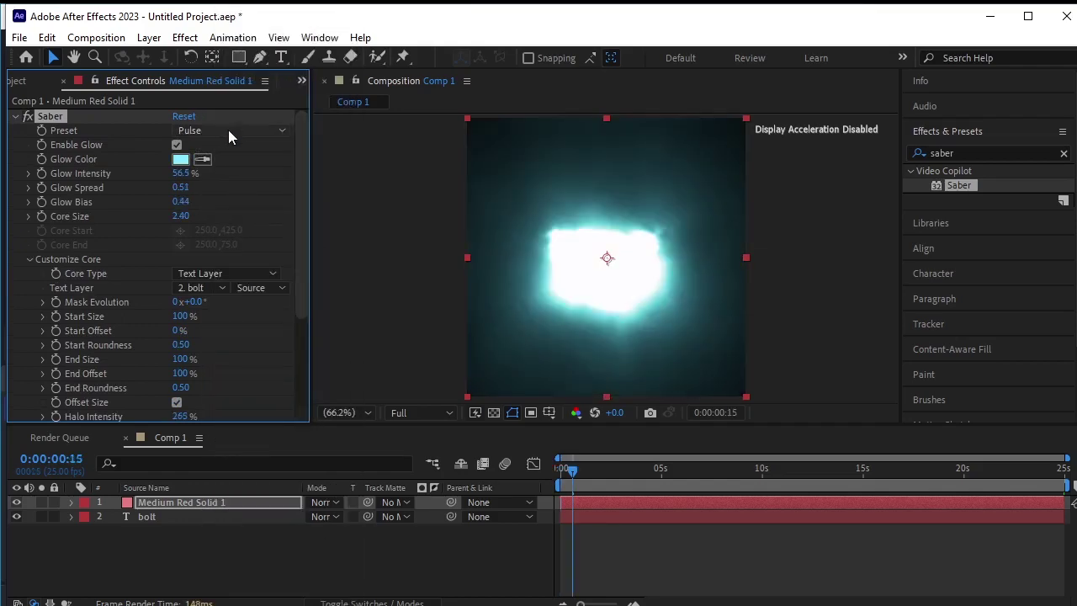
click(228, 130)
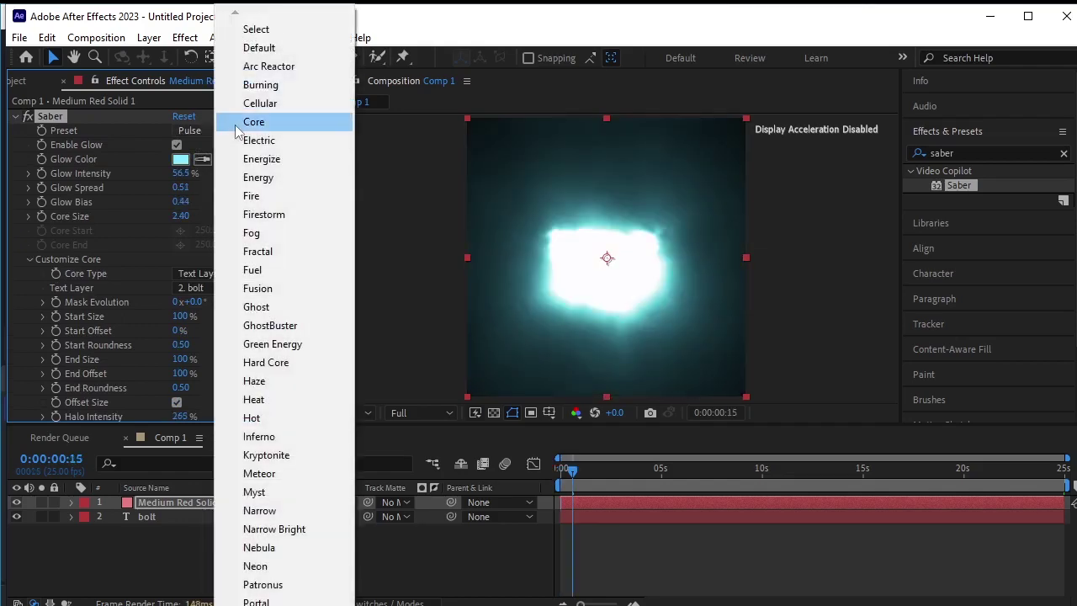
click(270, 67)
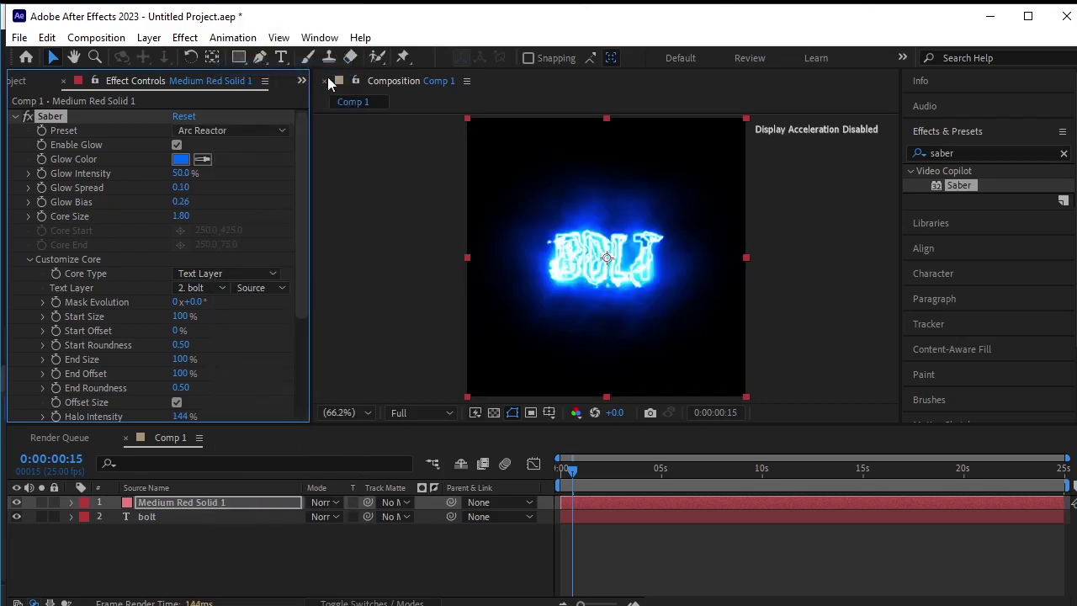
Change the Saber glow colour from blue to orange
click(183, 159)
drag(807, 497, 813, 508)
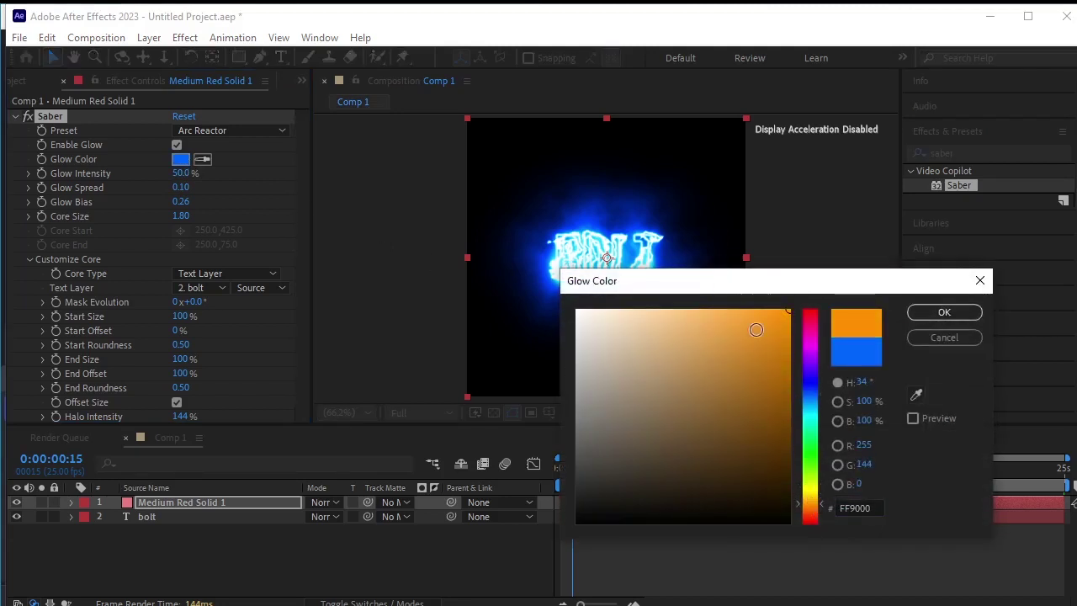
click(944, 312)
Set glow intensity to 19%, spread 0.03 and bias 0.32, then preview the fiery BOLT
scroll(627, 268, up, 1)
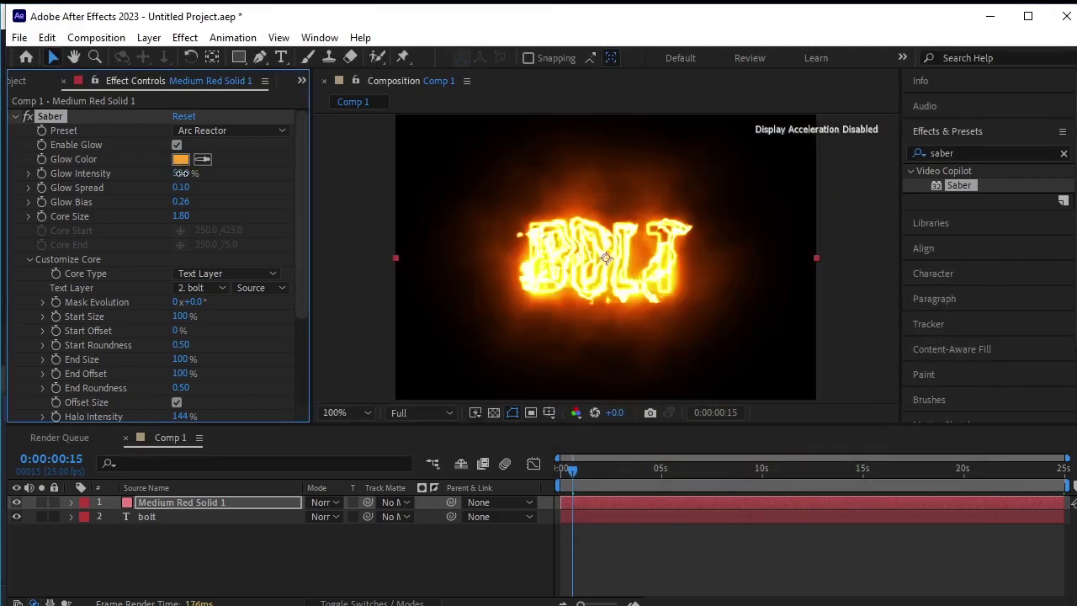
drag(178, 174, 164, 181)
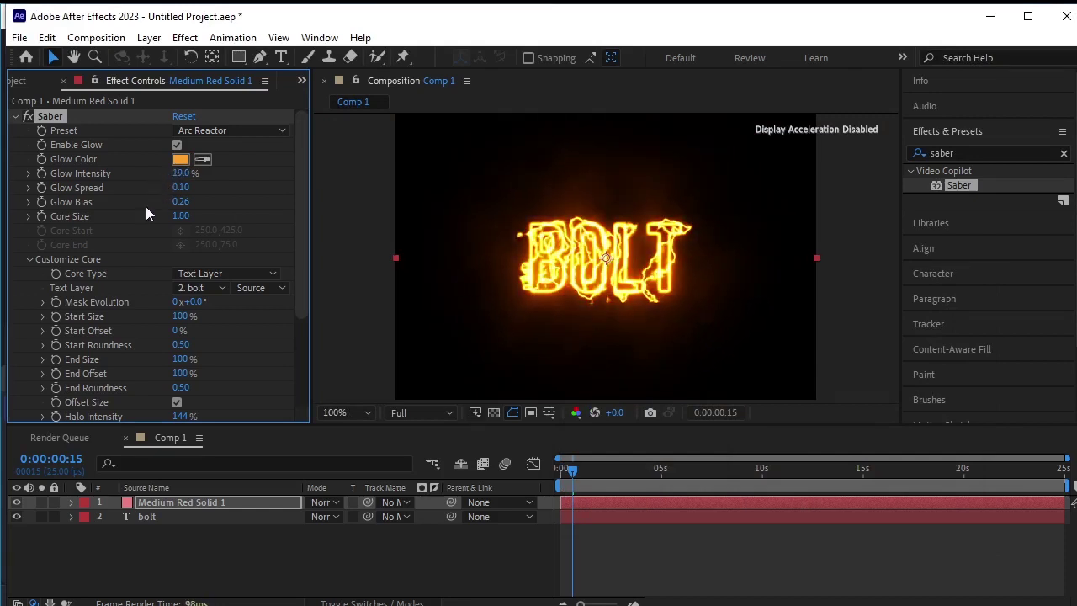
drag(179, 192, 165, 193)
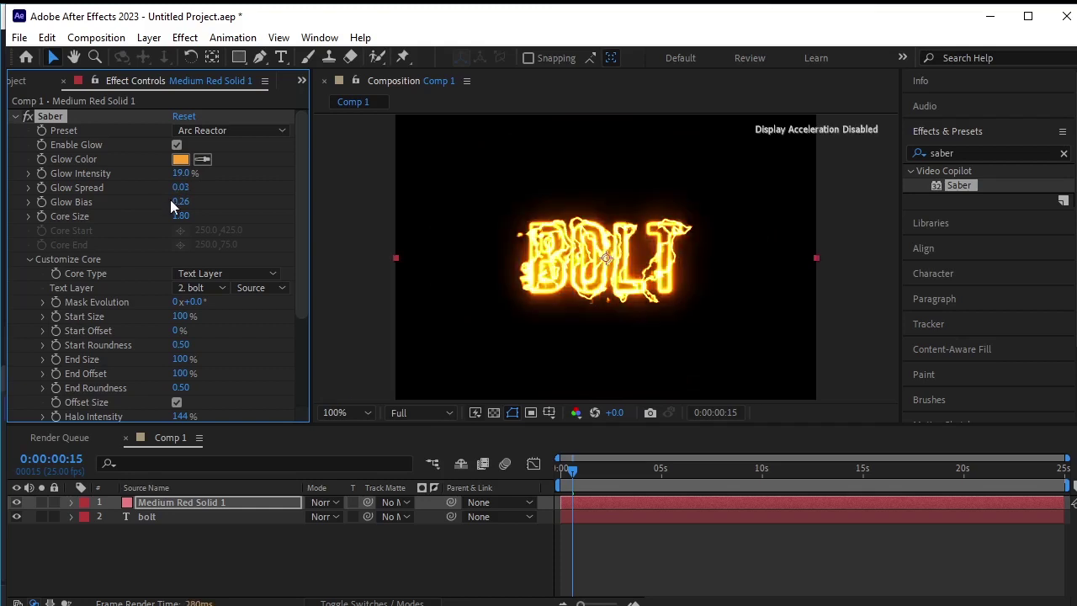
mouse_move(173, 202)
mouse_down()
mouse_move(193, 201)
mouse_move(185, 217)
mouse_up()
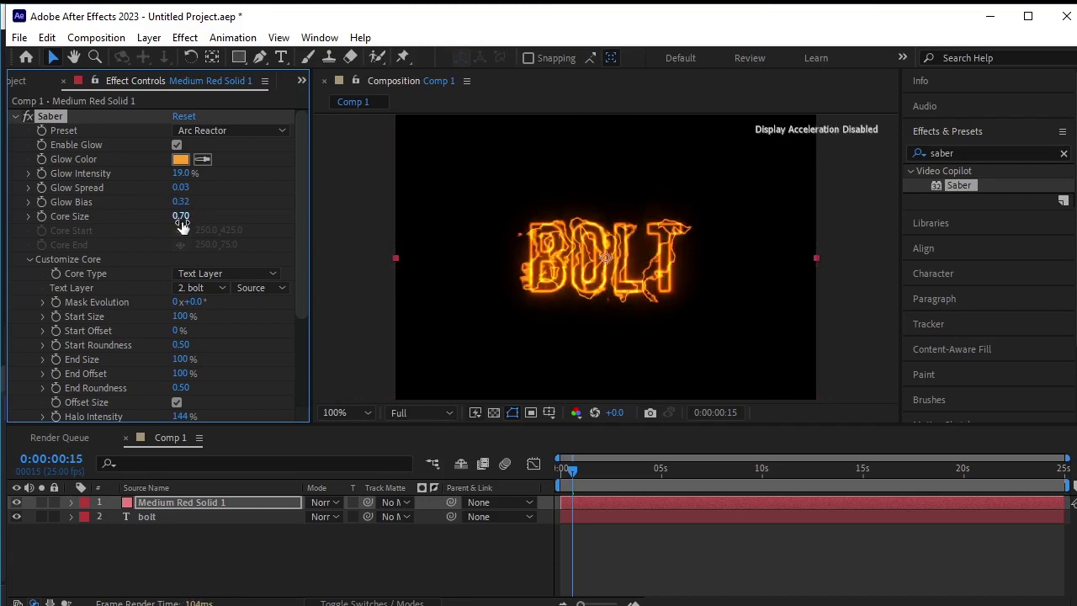
key(space)
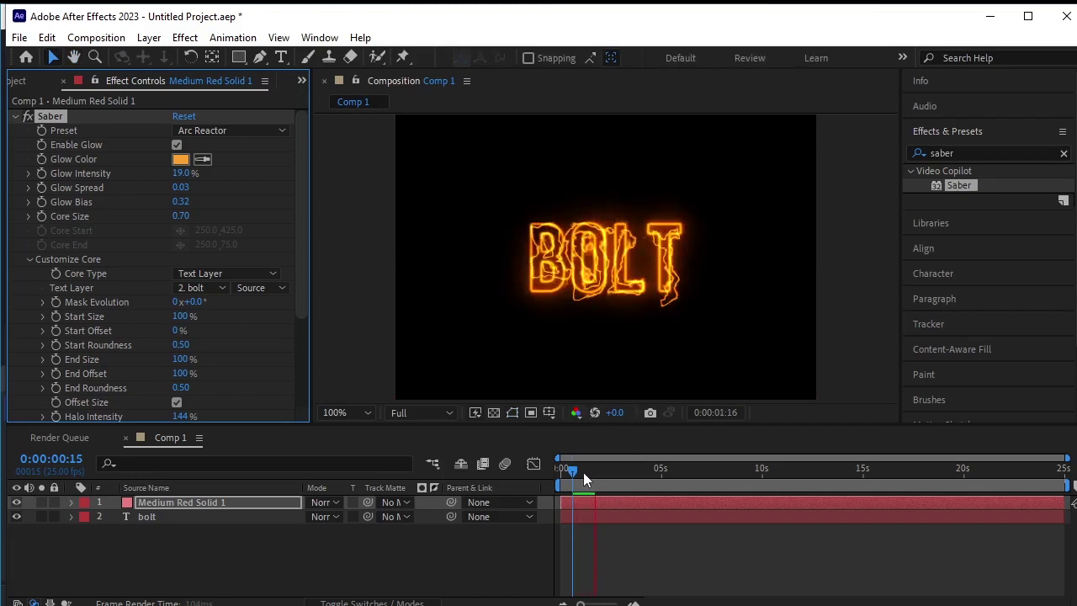
Set the viewer resolution to Third and move the playhead back to 0:00:00:00
click(425, 413)
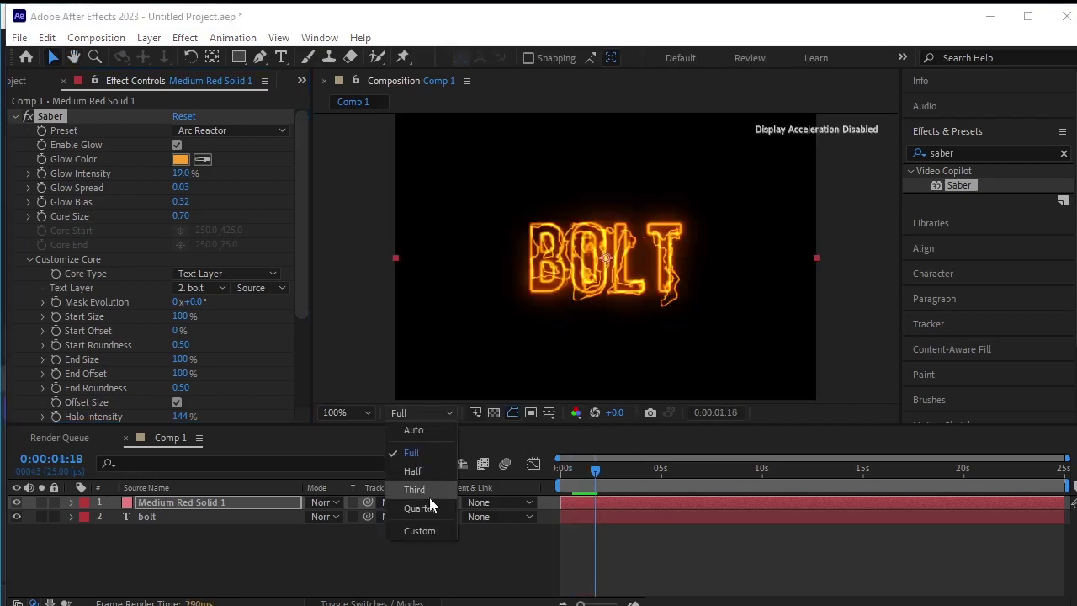
click(429, 490)
drag(591, 477, 505, 481)
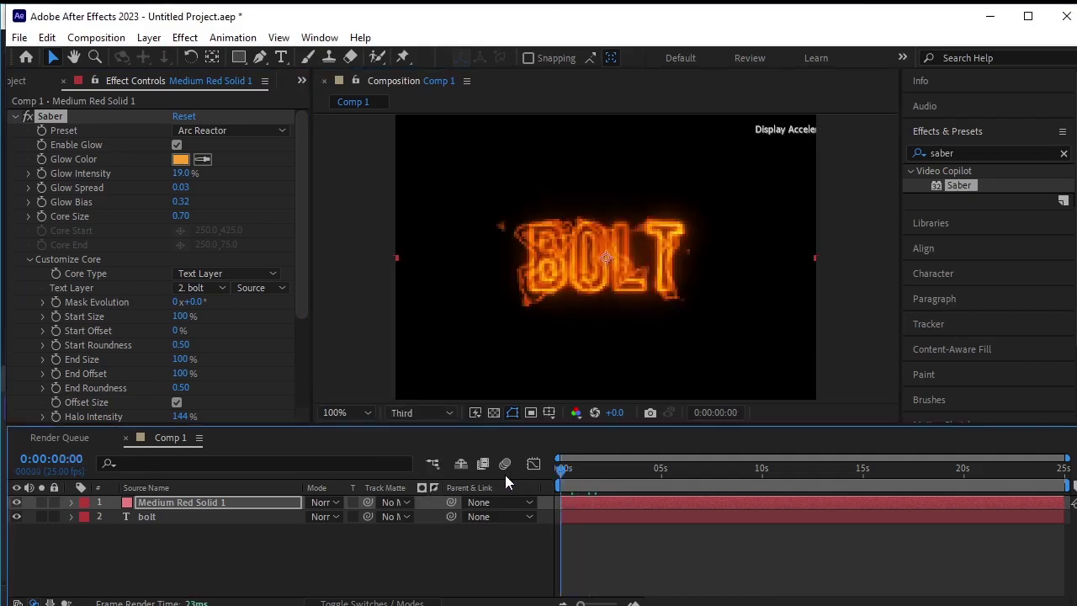
click(268, 425)
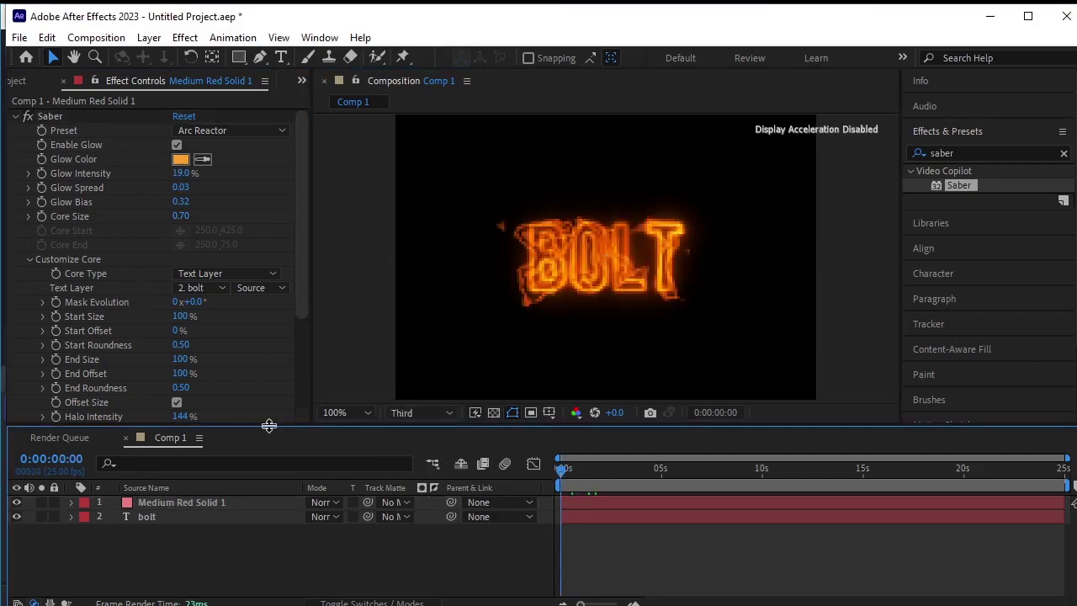
scroll(212, 339, down, 3)
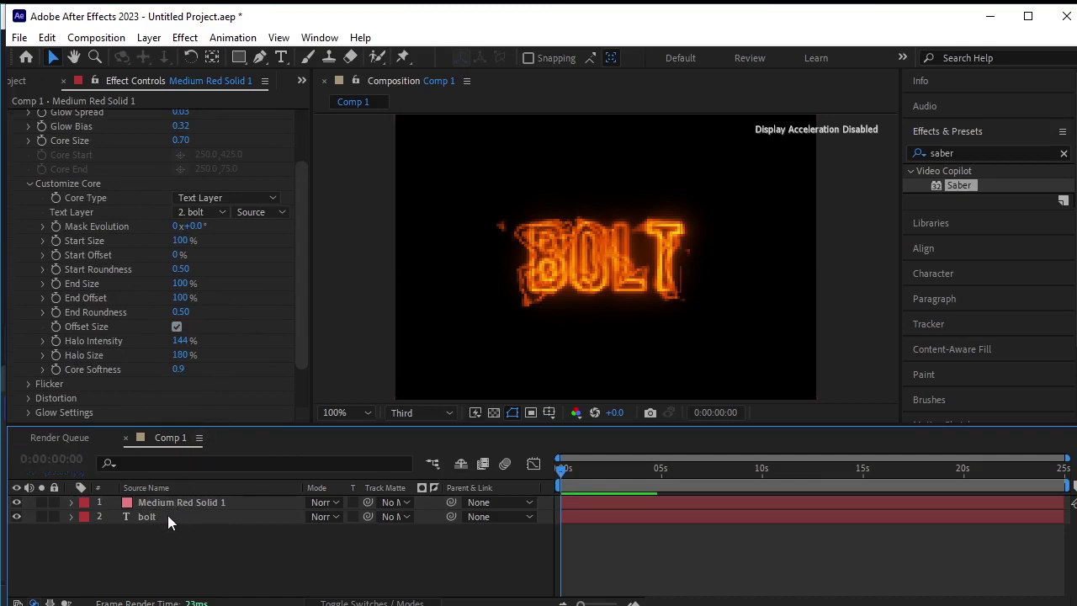
Keyframe Saber's End Offset from 100% to 0% and replay the preview from the start
click(53, 298)
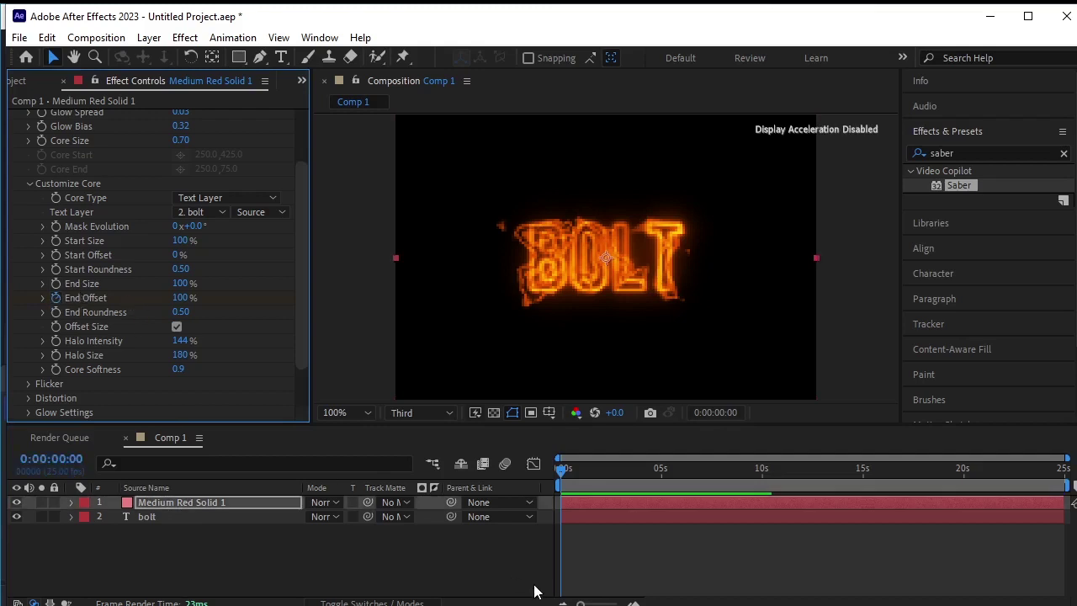
key(space)
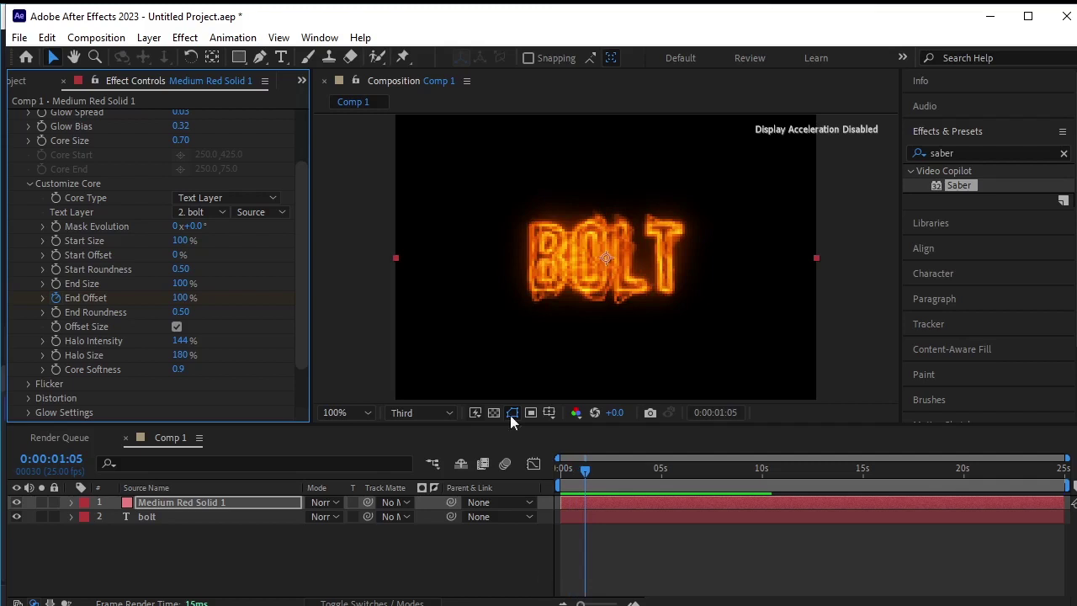
drag(179, 299, 3, 323)
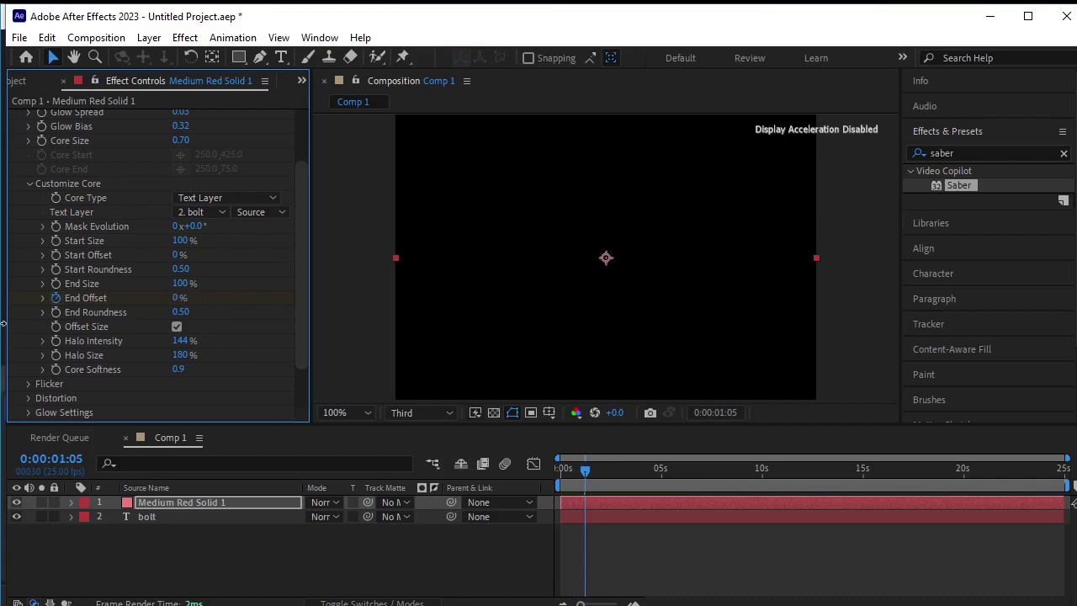
key(Home)
key(space)
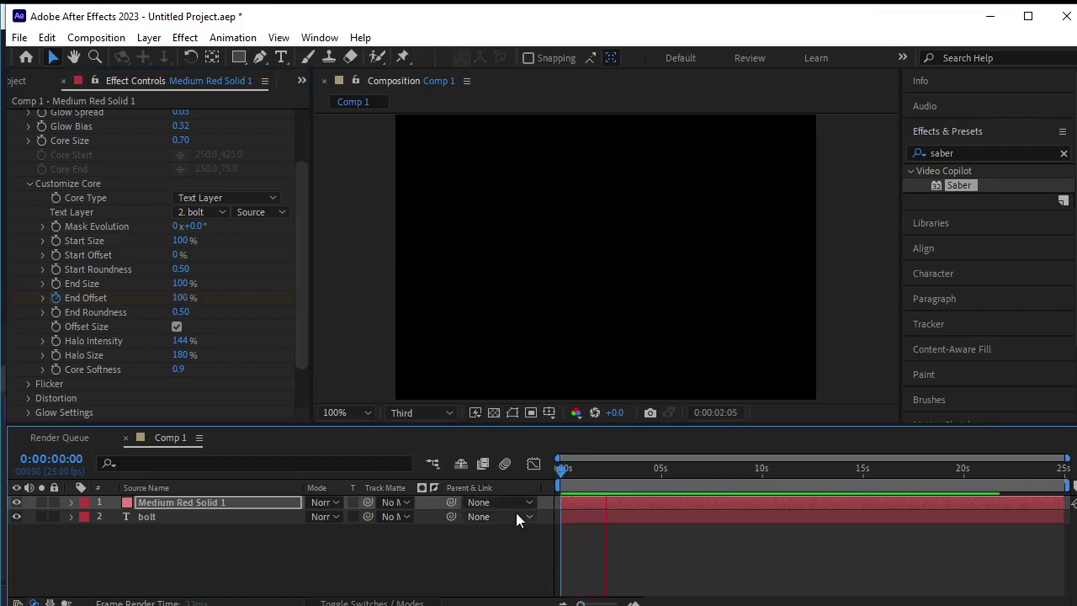
key(space)
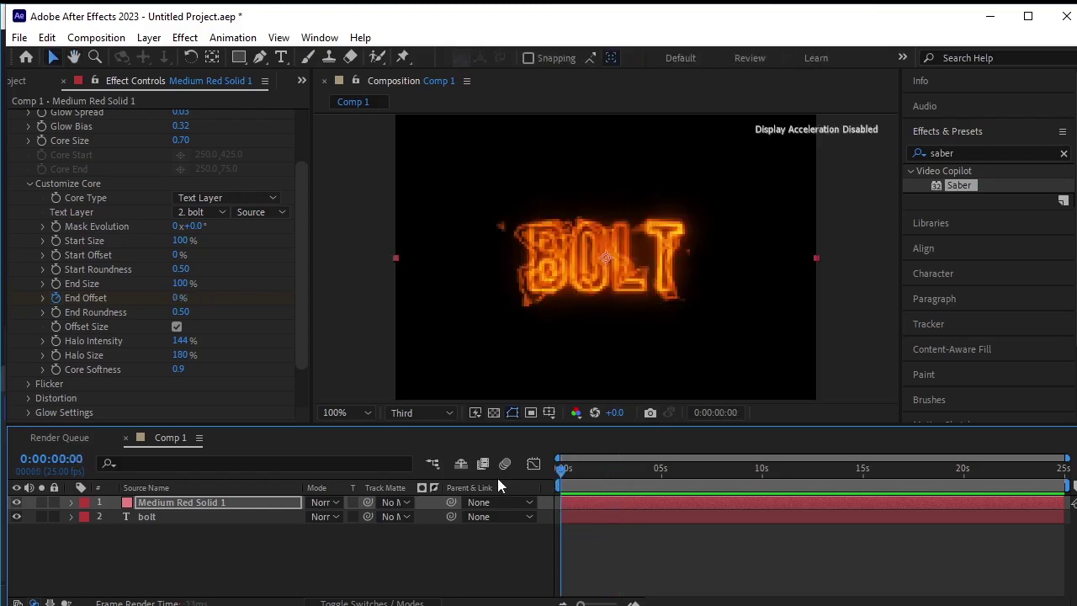
click(184, 533)
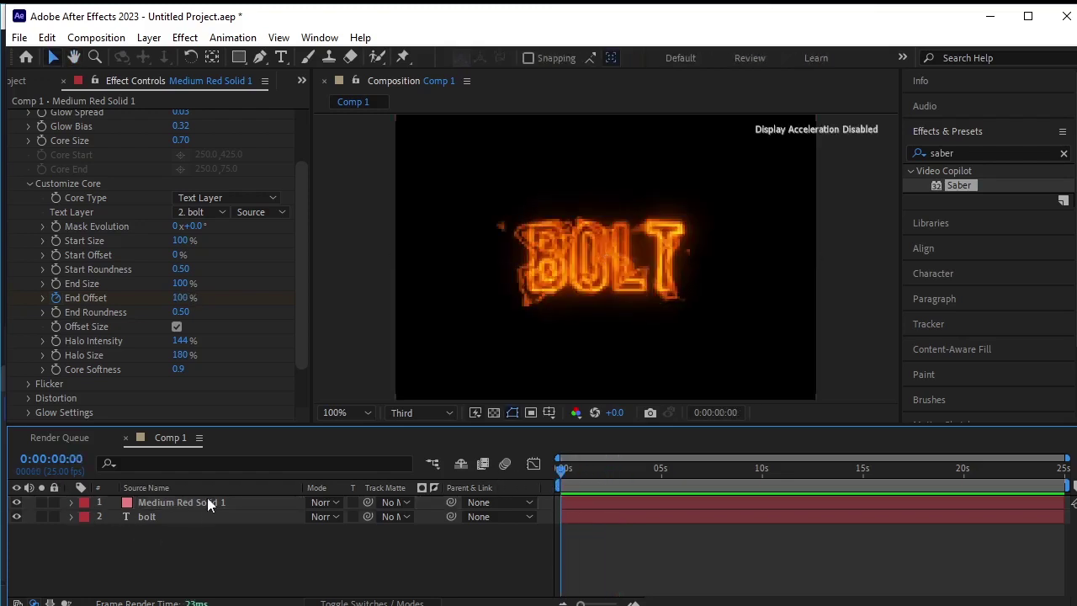
Duplicate Medium Red Solid 1 with Ctrl+D and set the copy's Saber glow to saturated golden yellow
click(202, 502)
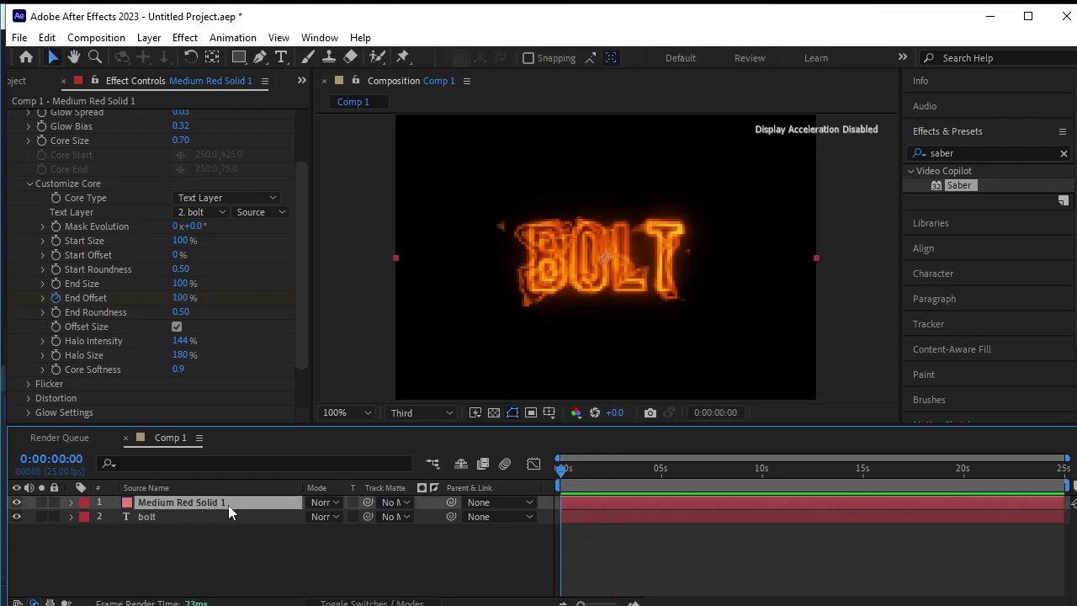
key(ctrl+d)
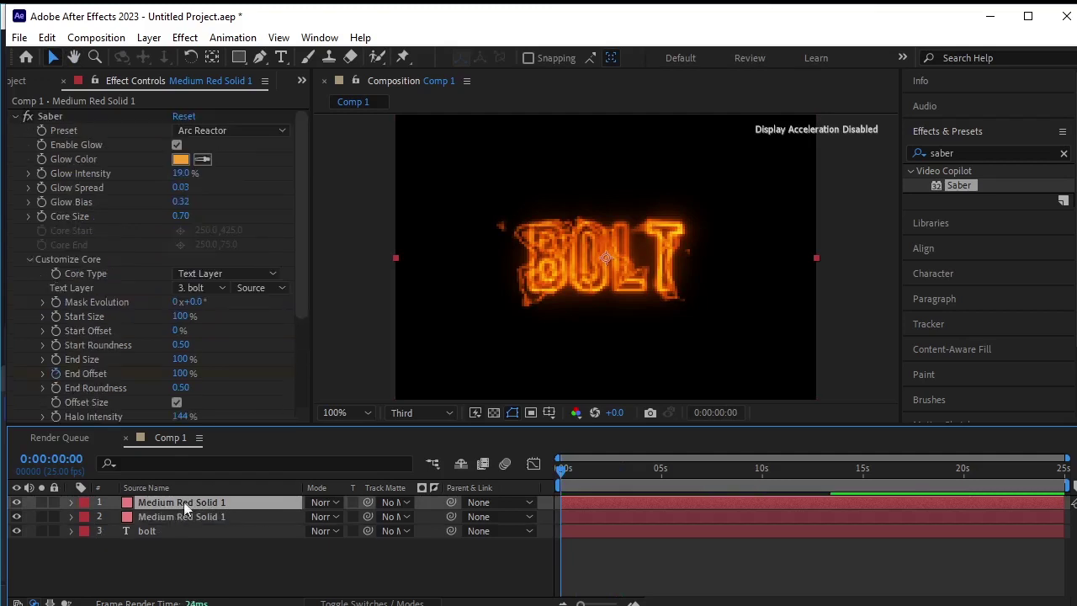
click(181, 162)
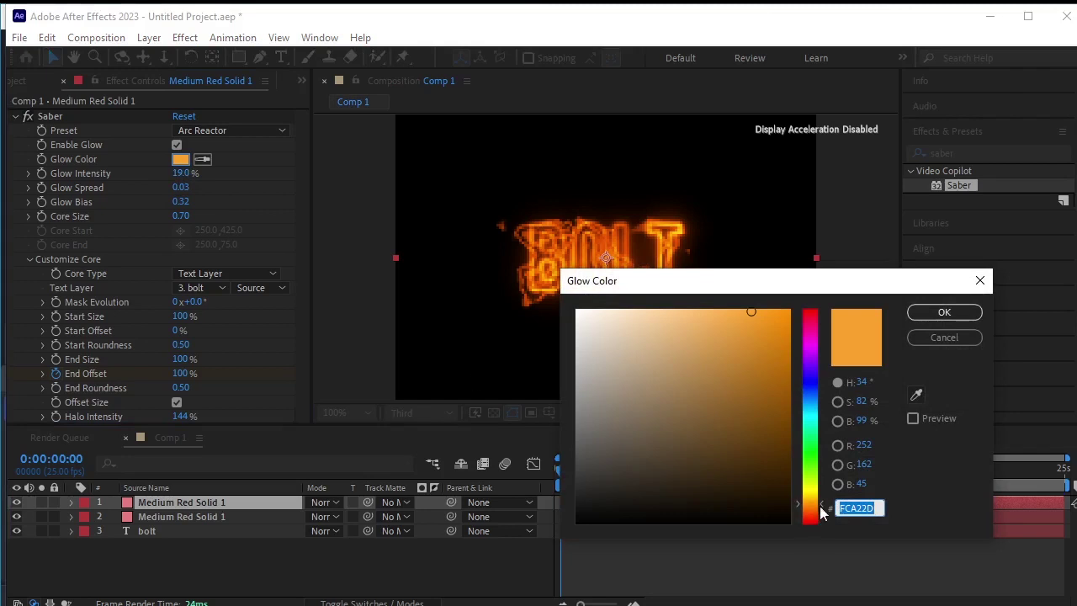
drag(813, 505, 812, 496)
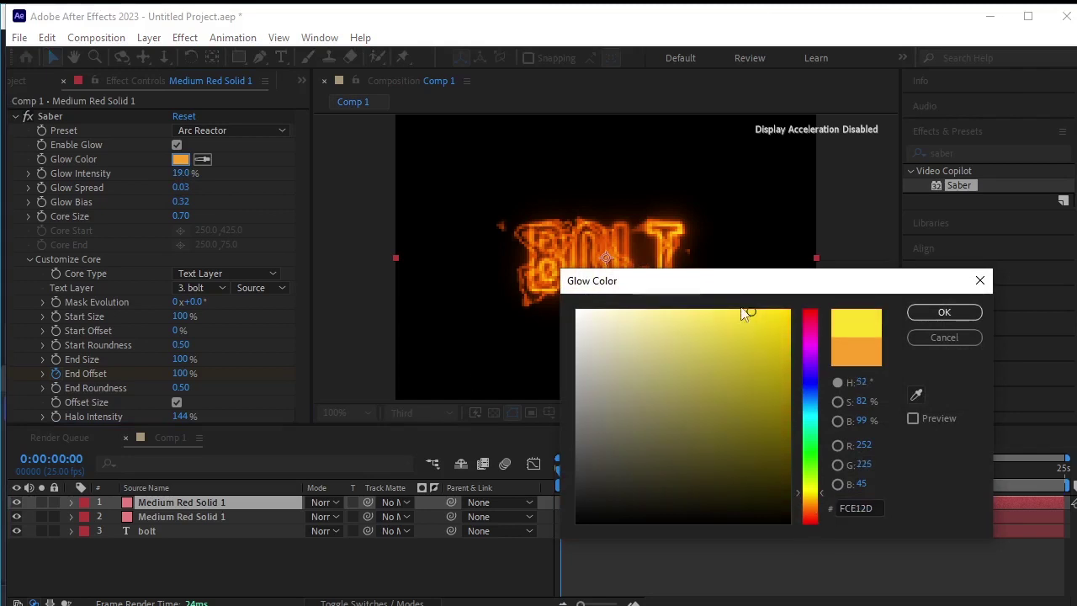
click(783, 314)
drag(782, 339, 788, 318)
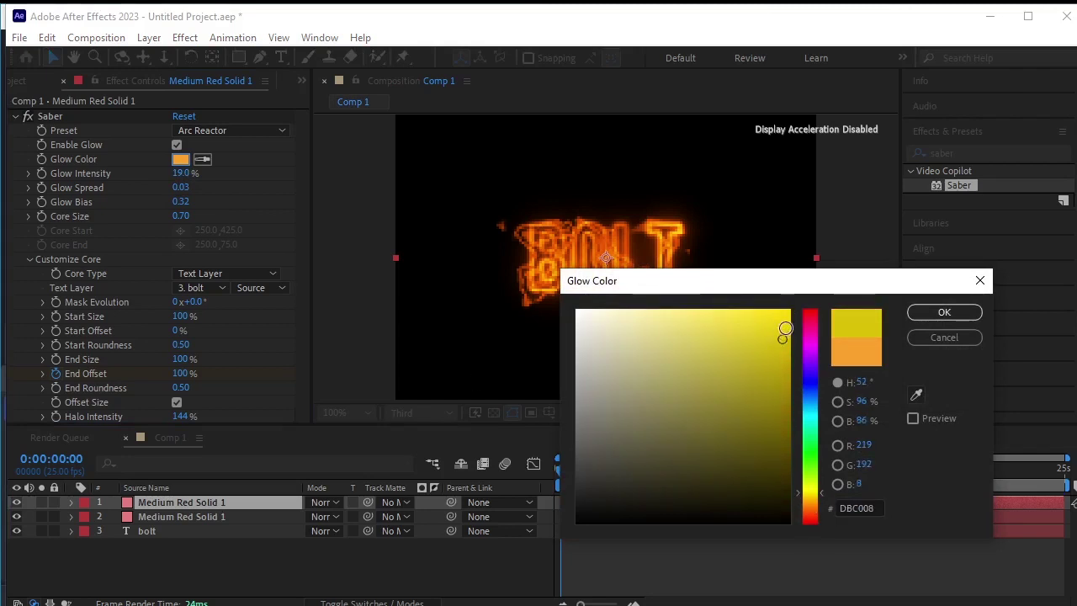
click(804, 485)
drag(804, 485, 803, 491)
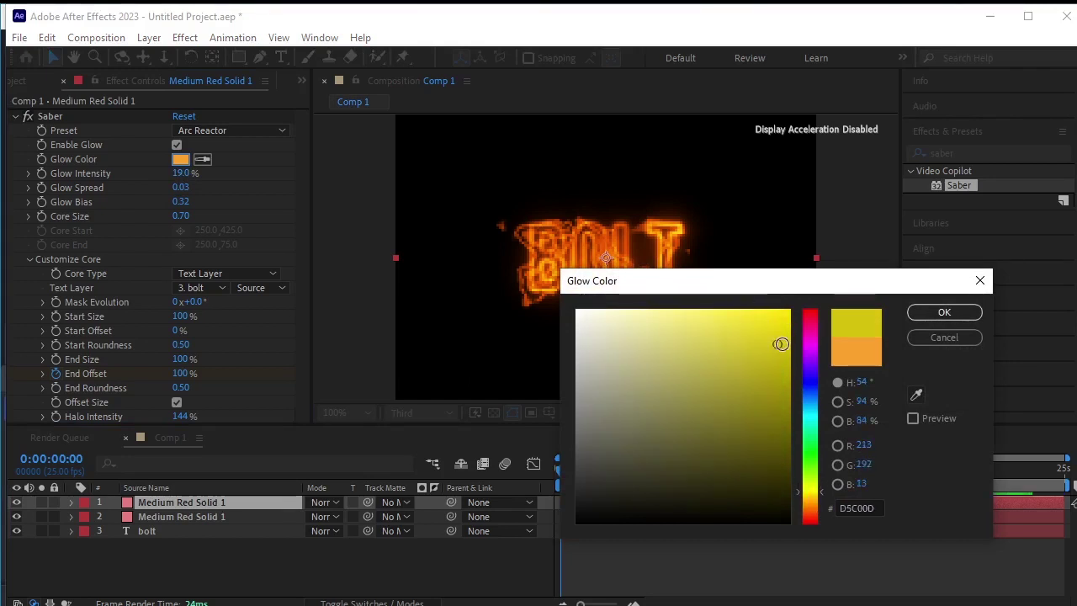
drag(767, 333, 789, 319)
click(942, 312)
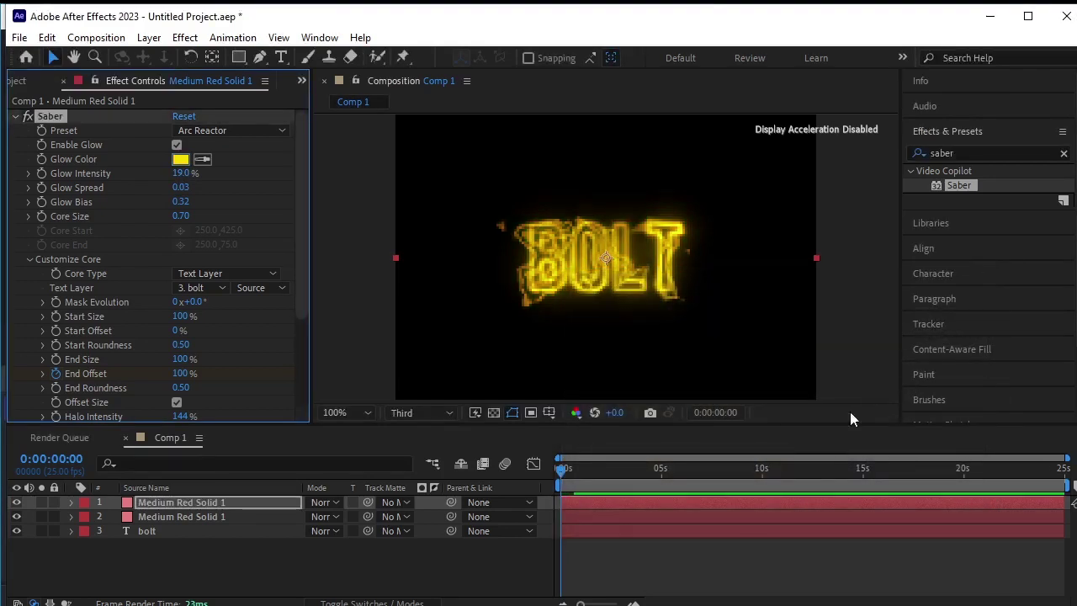
Set the yellow saber copy's blend mode to Screen and preview the glow
click(327, 505)
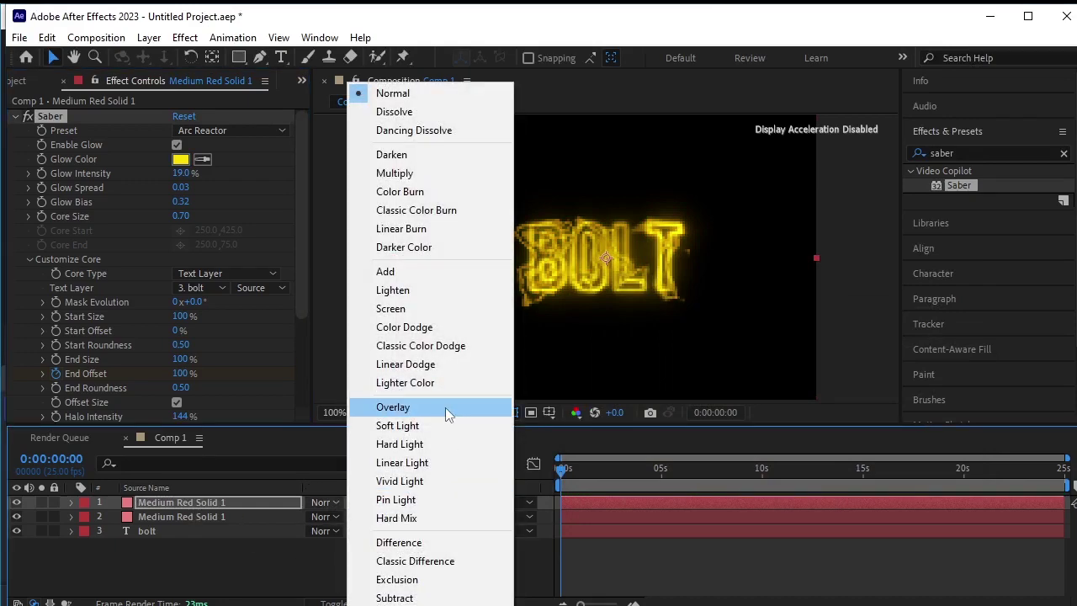
click(431, 308)
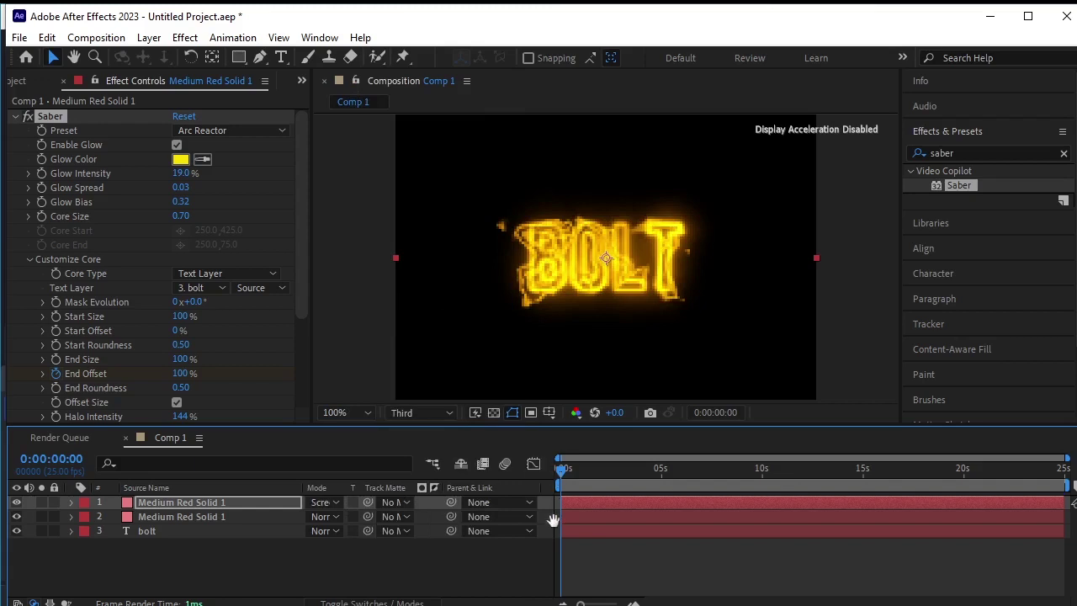
key(space)
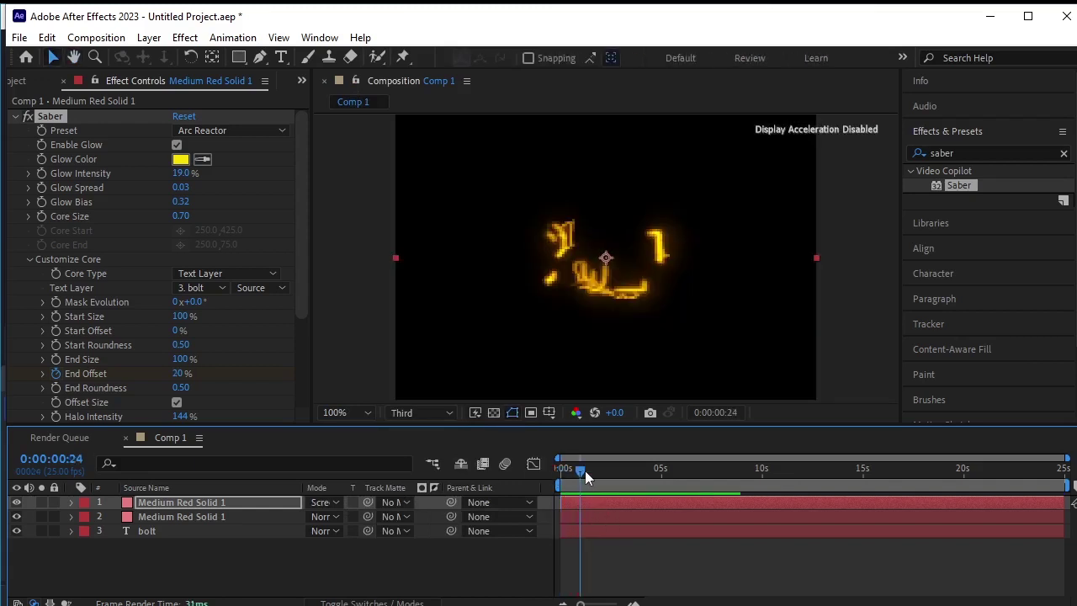
key(space)
key(space)
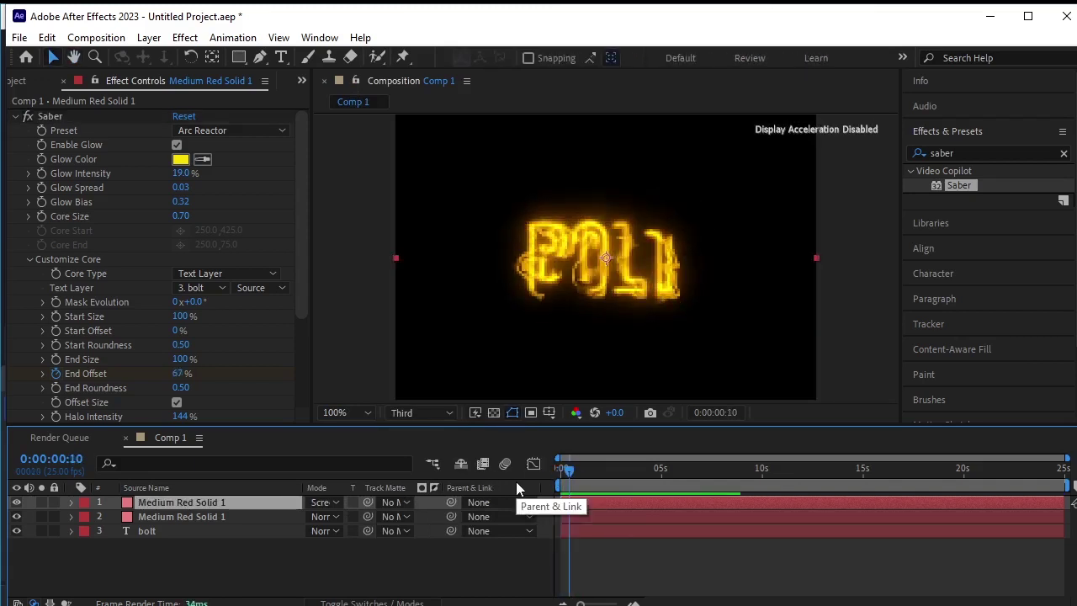
Shift the yellow saber layer a few frames later and replay the preview from the start
drag(586, 502, 593, 501)
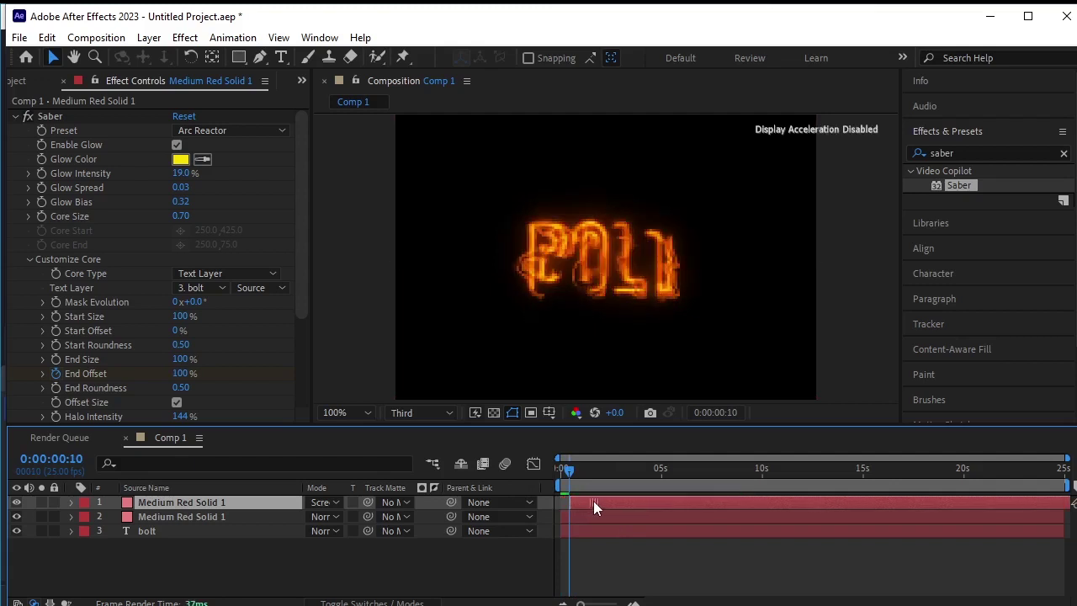
click(559, 466)
key(space)
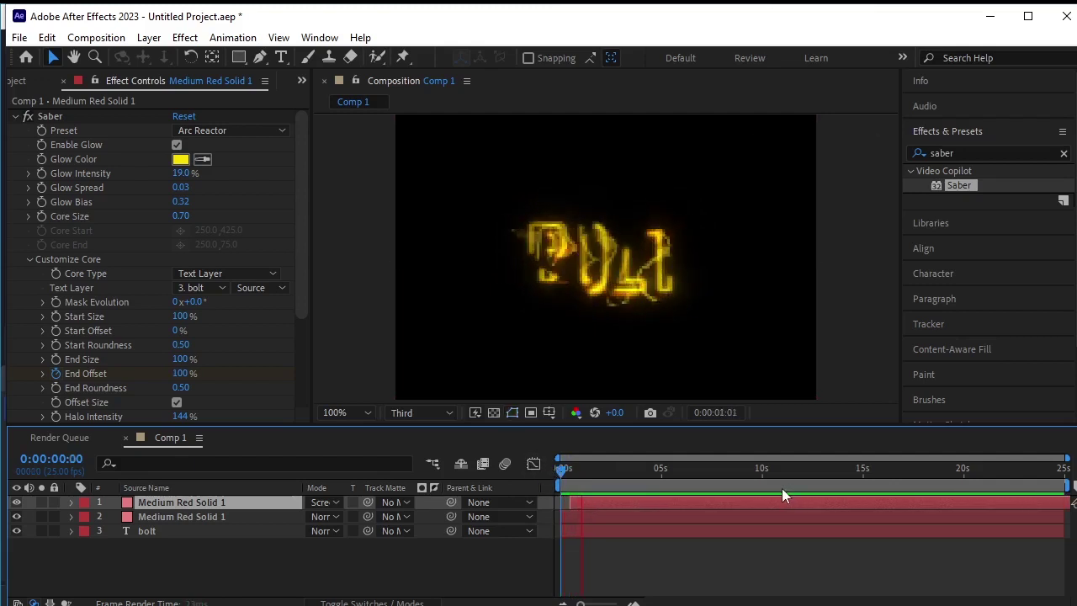
key(space)
click(561, 468)
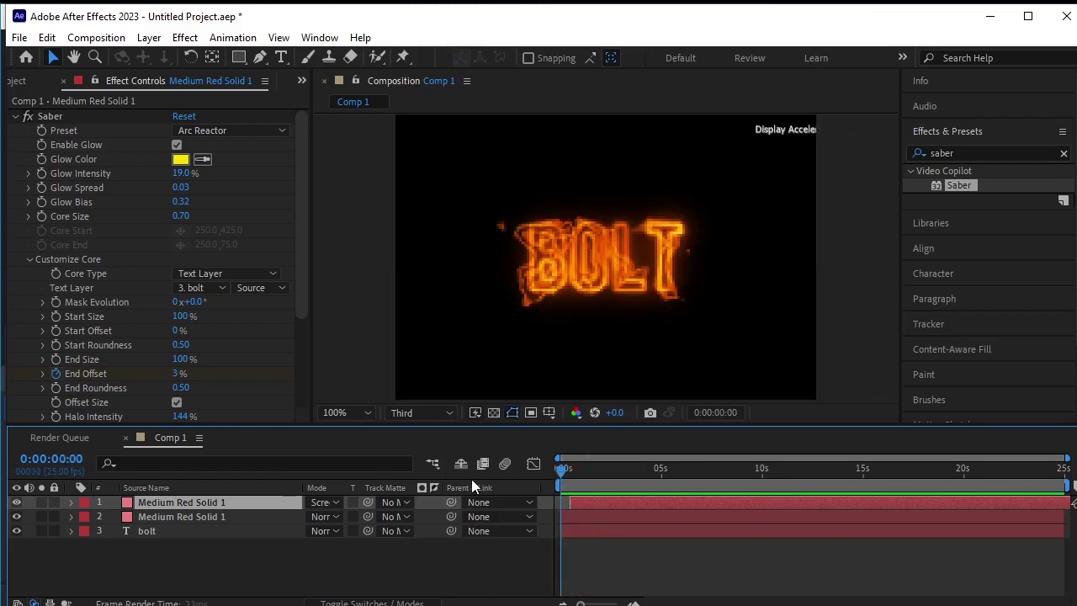
click(170, 537)
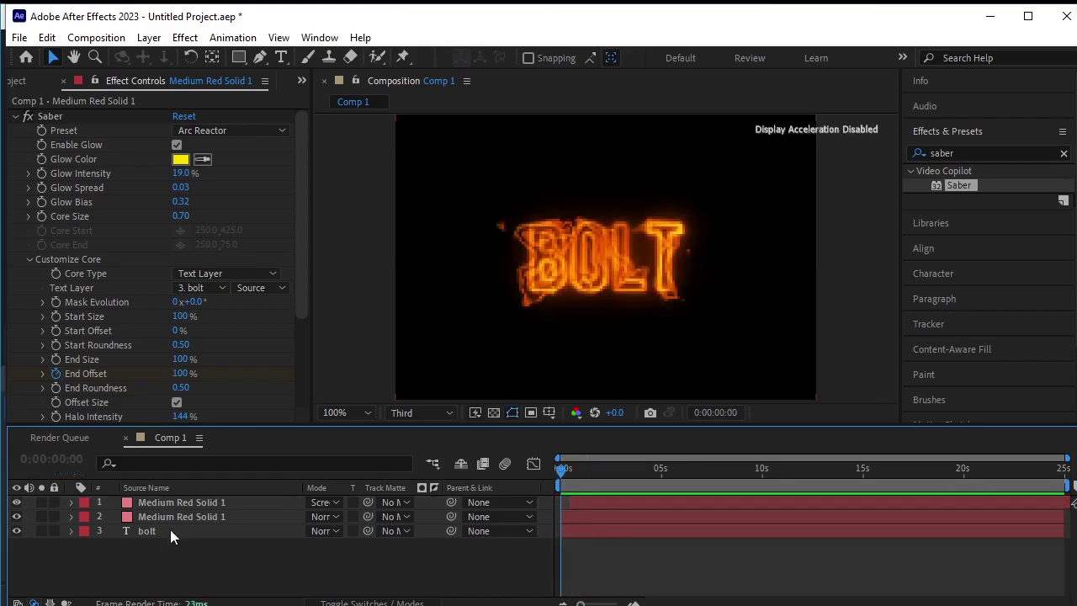
Duplicate the bolt text layer and move bolt 2 to the top of the layer stack
click(223, 532)
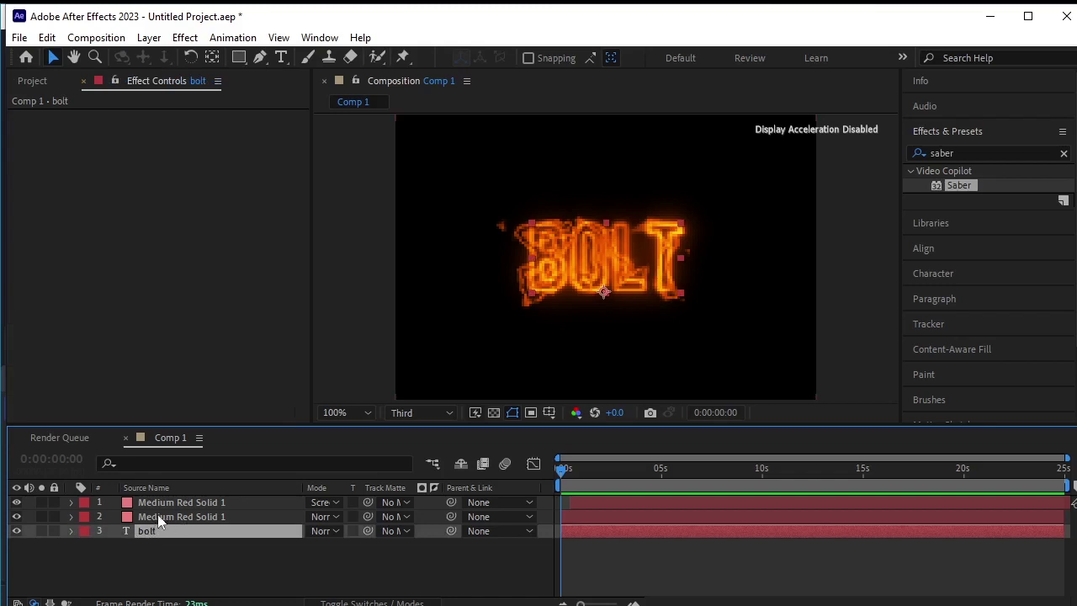
key(ctrl+d)
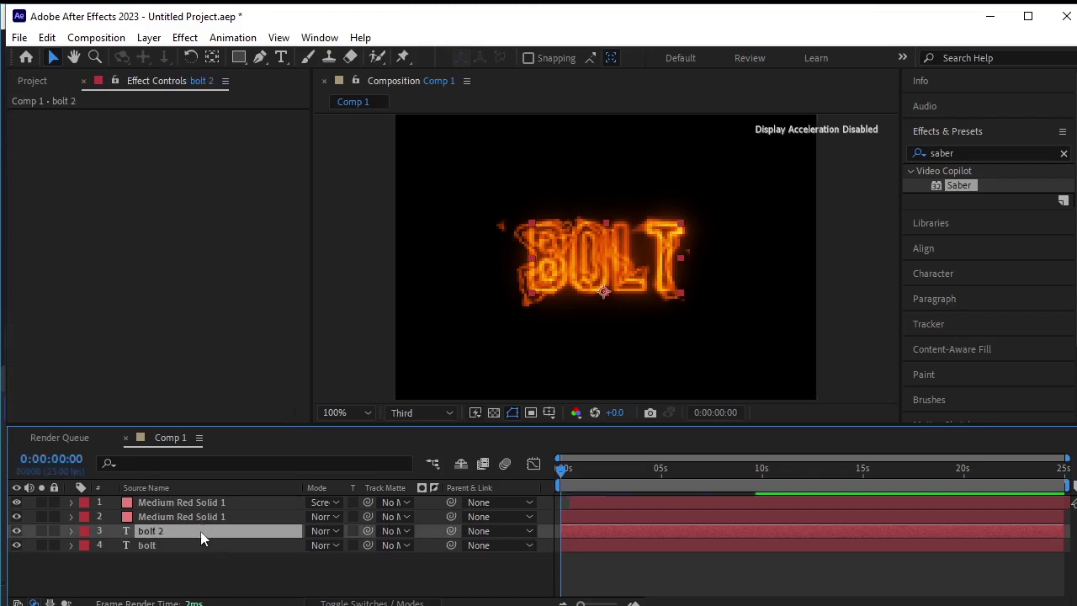
drag(201, 531, 205, 497)
click(191, 569)
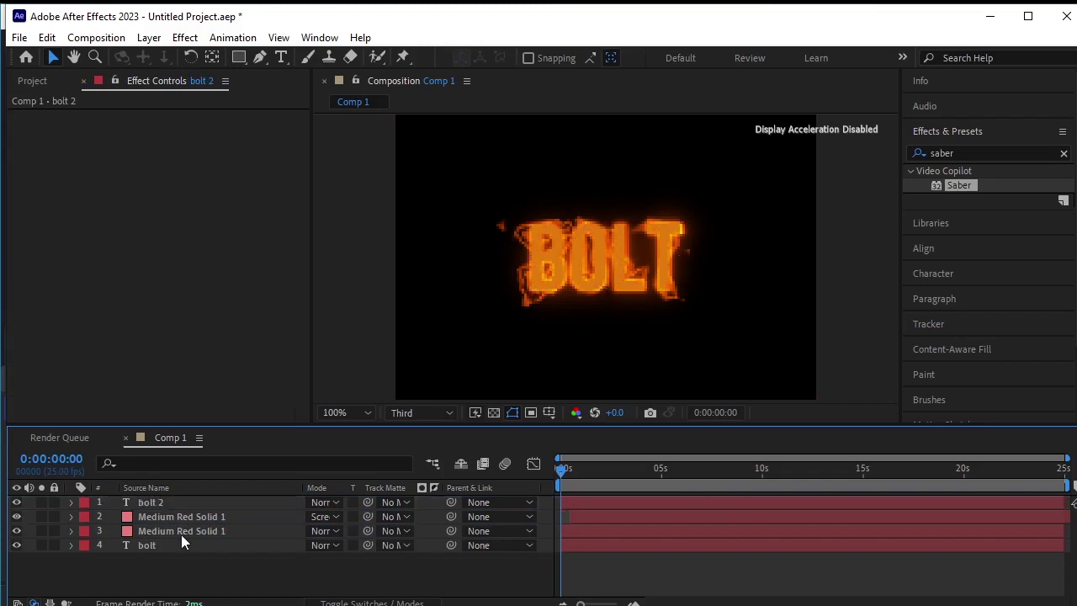
click(191, 503)
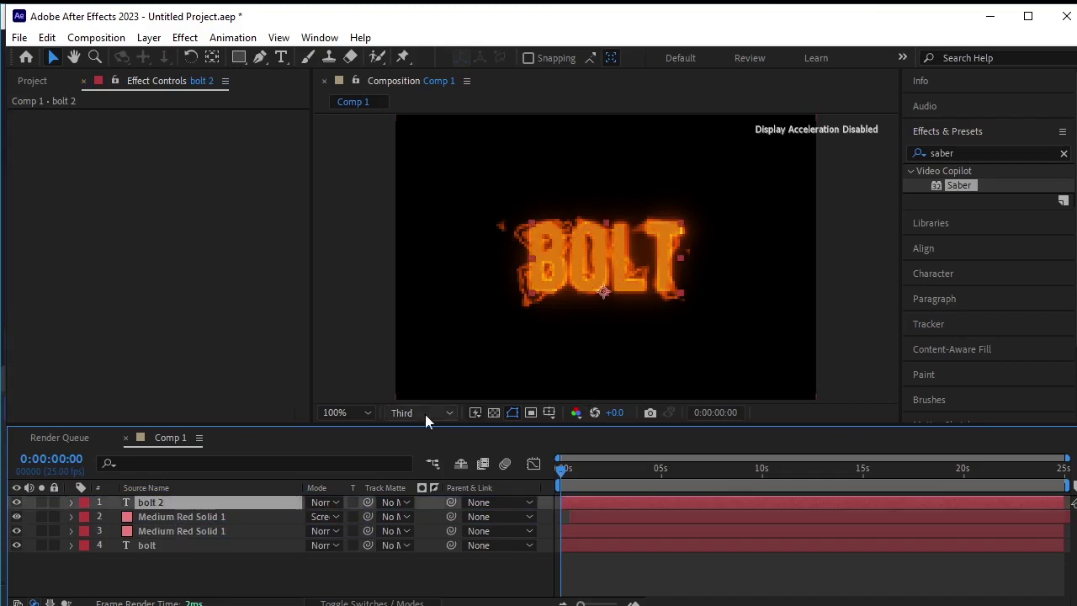
Set the viewer's preview resolution to Full
click(425, 414)
click(409, 450)
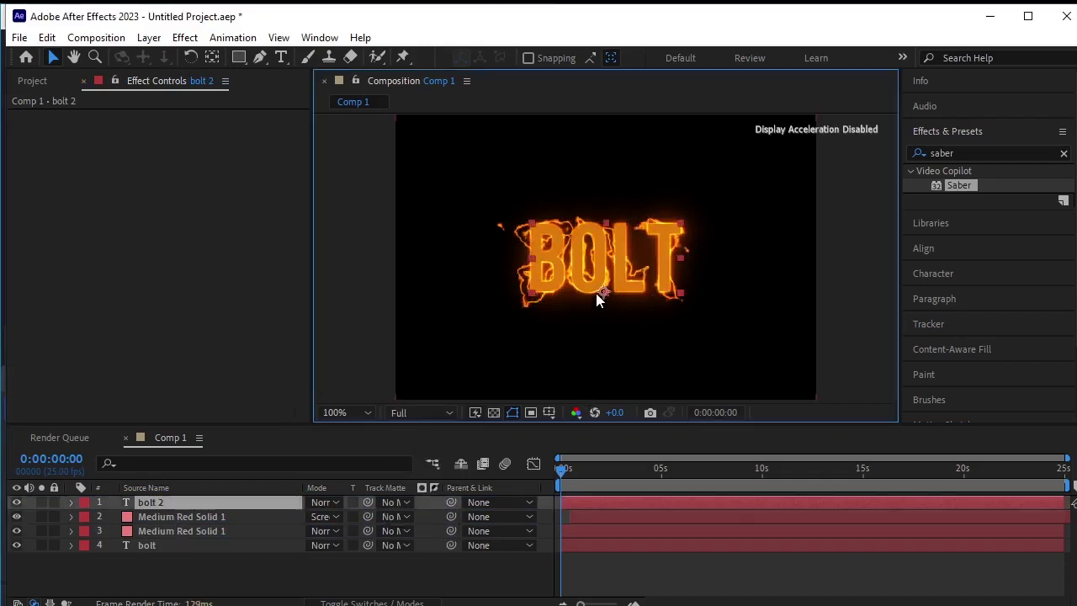
scroll(594, 278, up, 2)
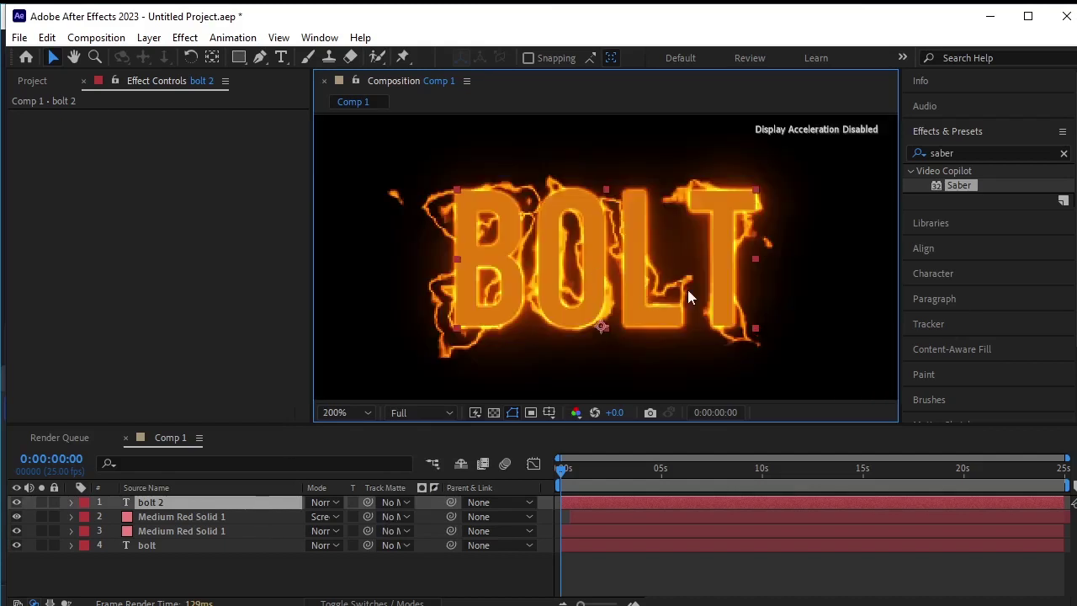
Add a Bevel and Emboss layer style to bolt 2 using the Chisel Soft technique
right_click(193, 501)
mouse_move(252, 423)
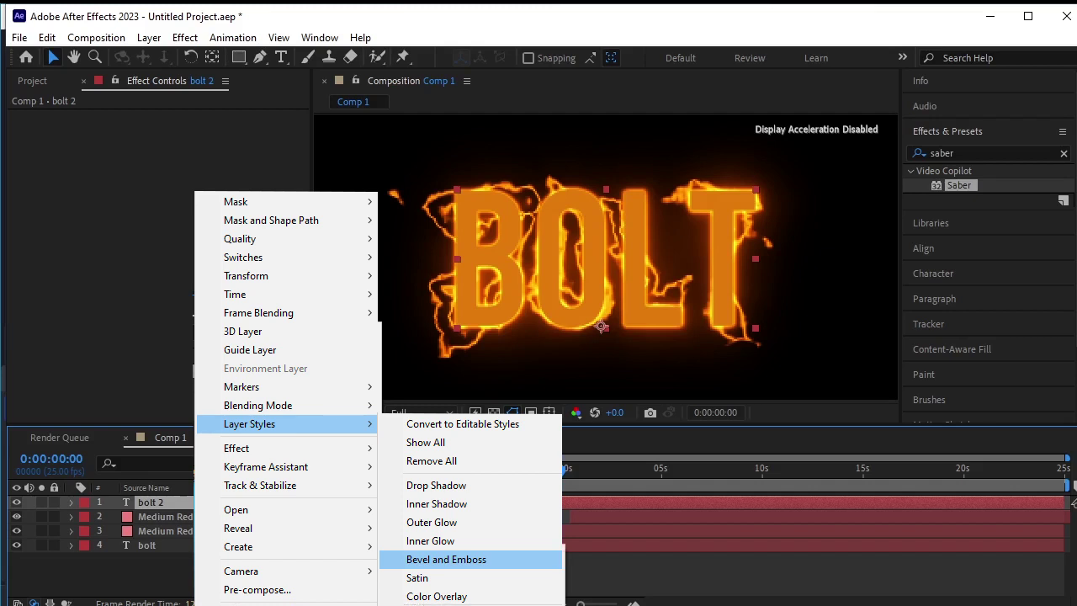
click(446, 558)
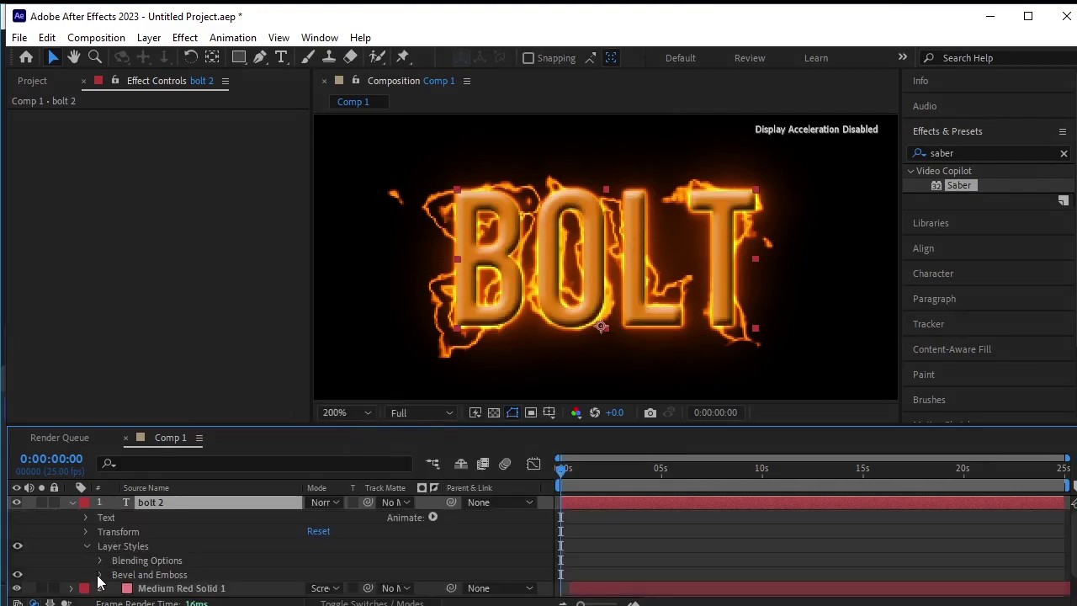
click(99, 575)
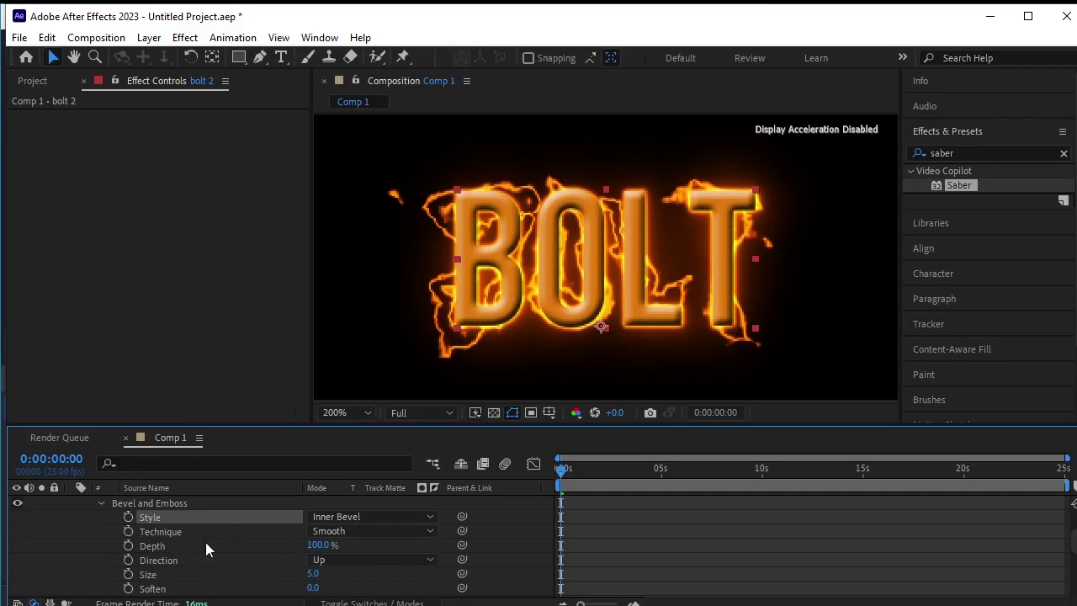
click(418, 531)
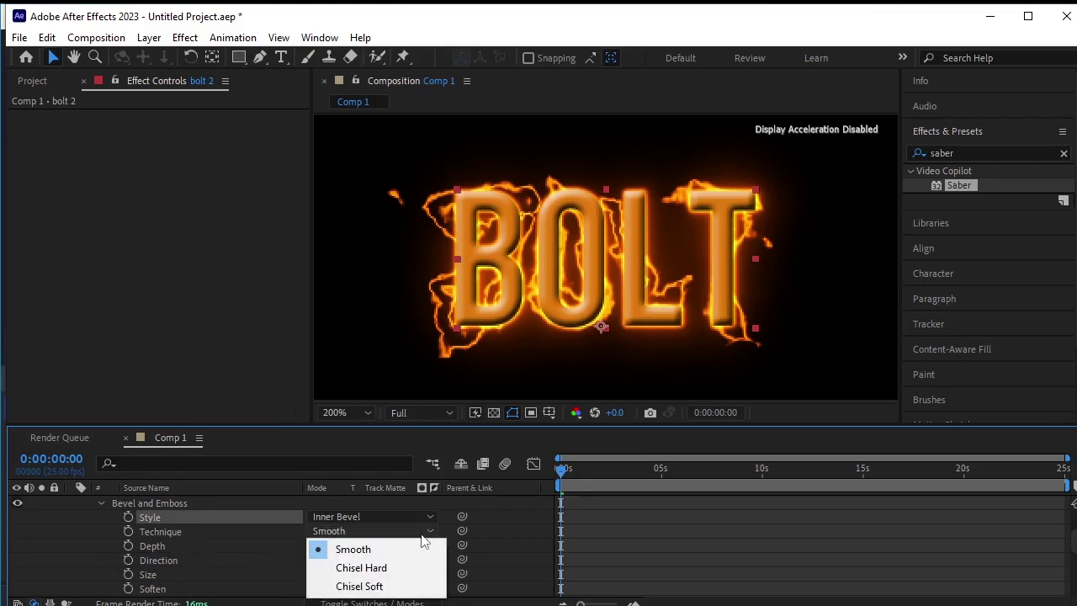
click(425, 586)
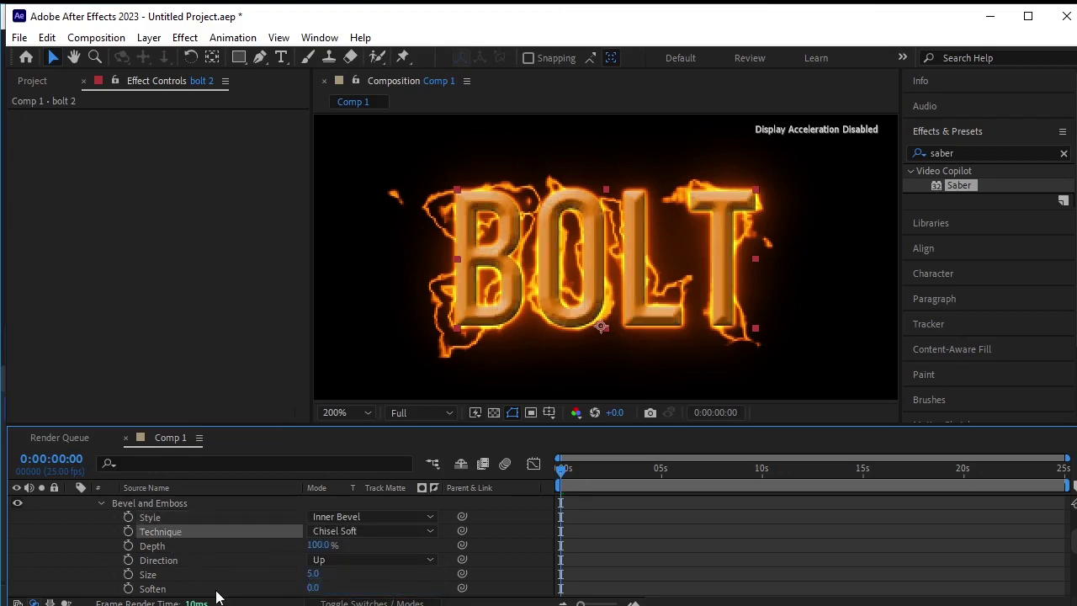
Review the style settings, collapse bolt 2, and preview the fire animation
scroll(271, 572, down, 3)
scroll(300, 572, down, 3)
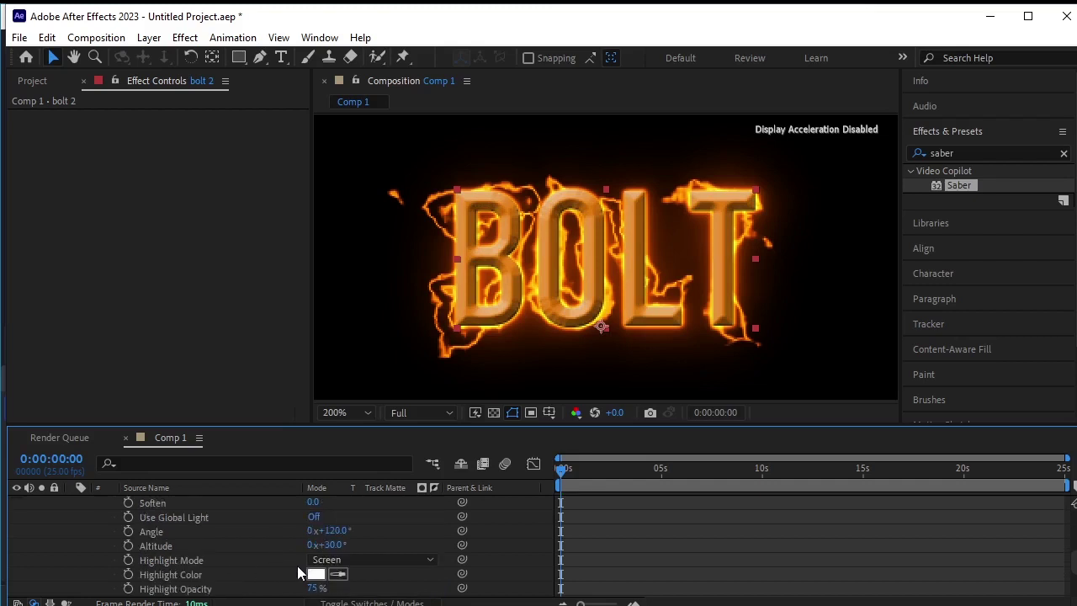
scroll(303, 574, down, 3)
scroll(363, 574, down, 3)
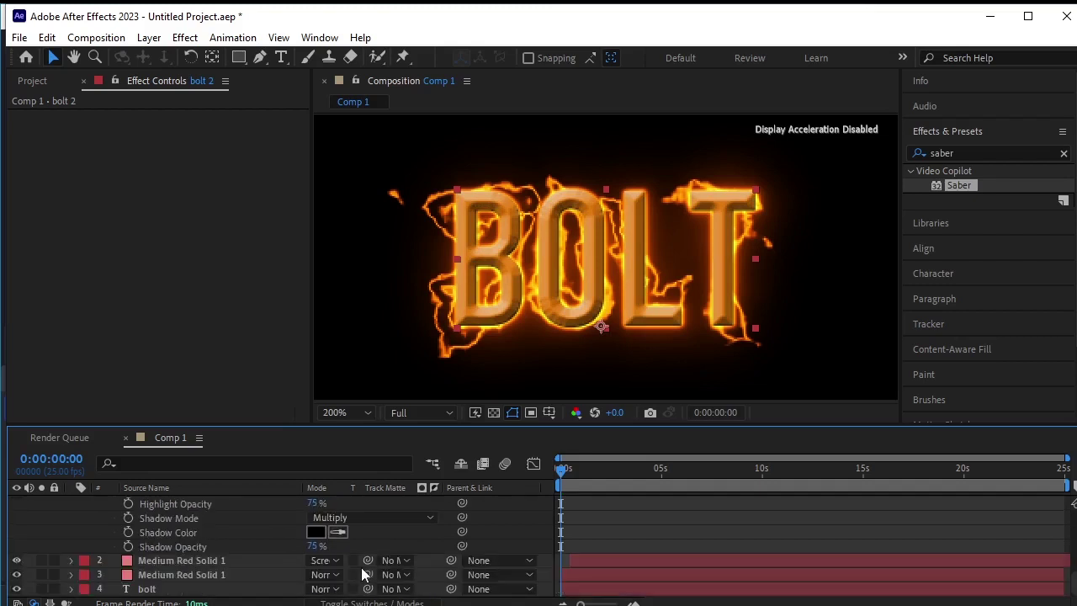
scroll(357, 571, up, 3)
scroll(124, 521, up, 9)
scroll(84, 509, up, 5)
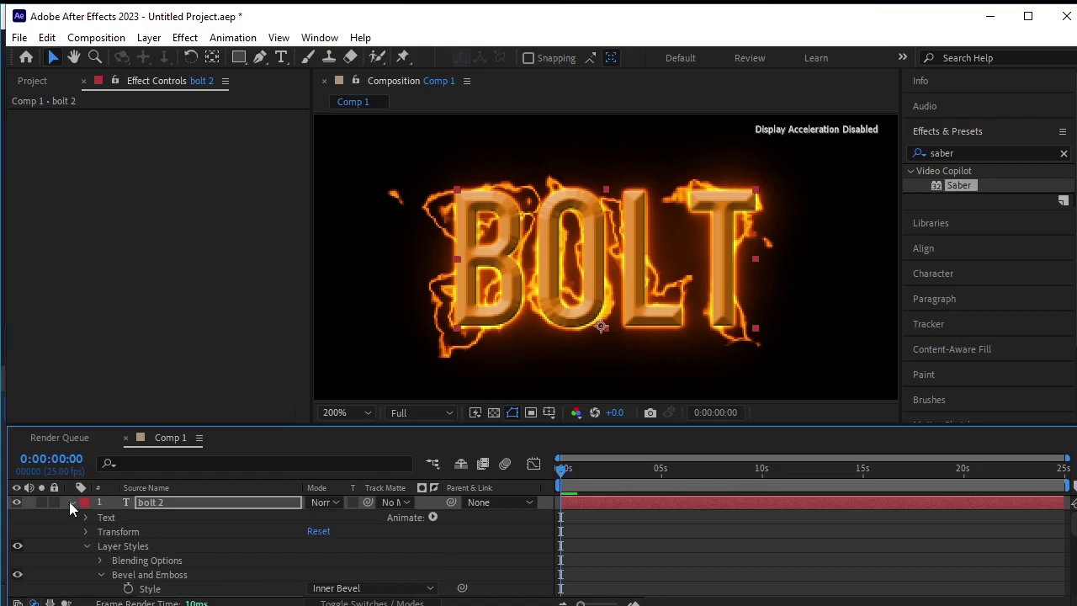
click(70, 503)
click(303, 577)
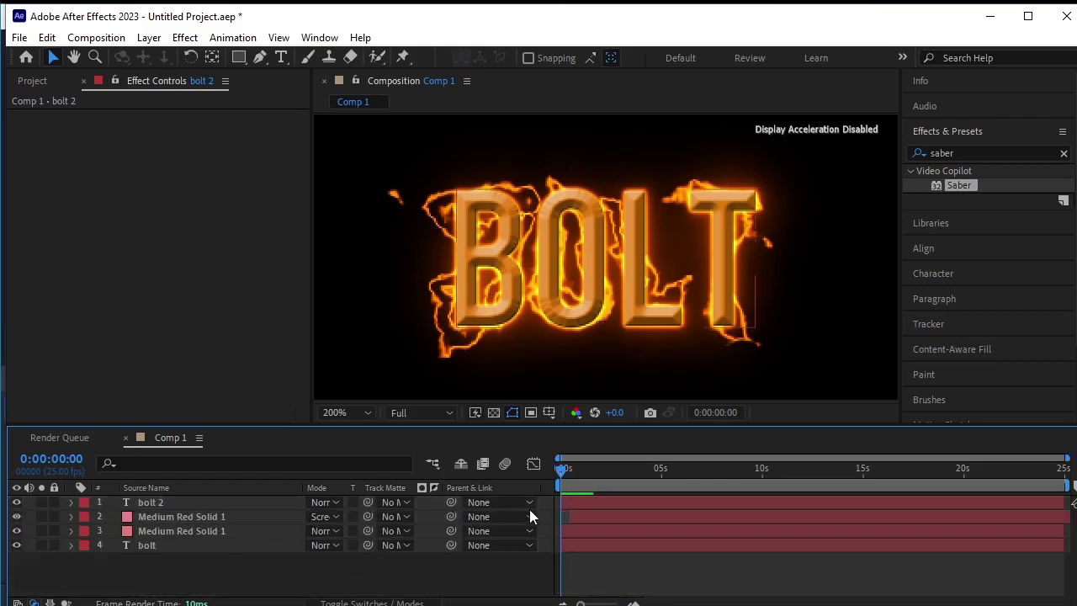
key(space)
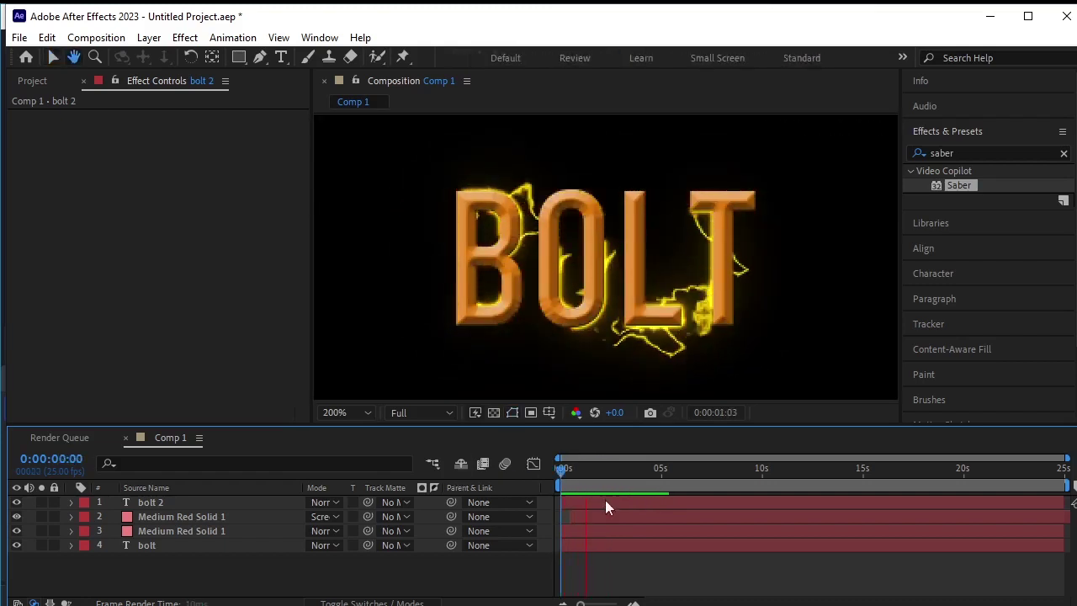
End the work area at 0:00:01:05 and switch the layer column to Layer Name
click(565, 470)
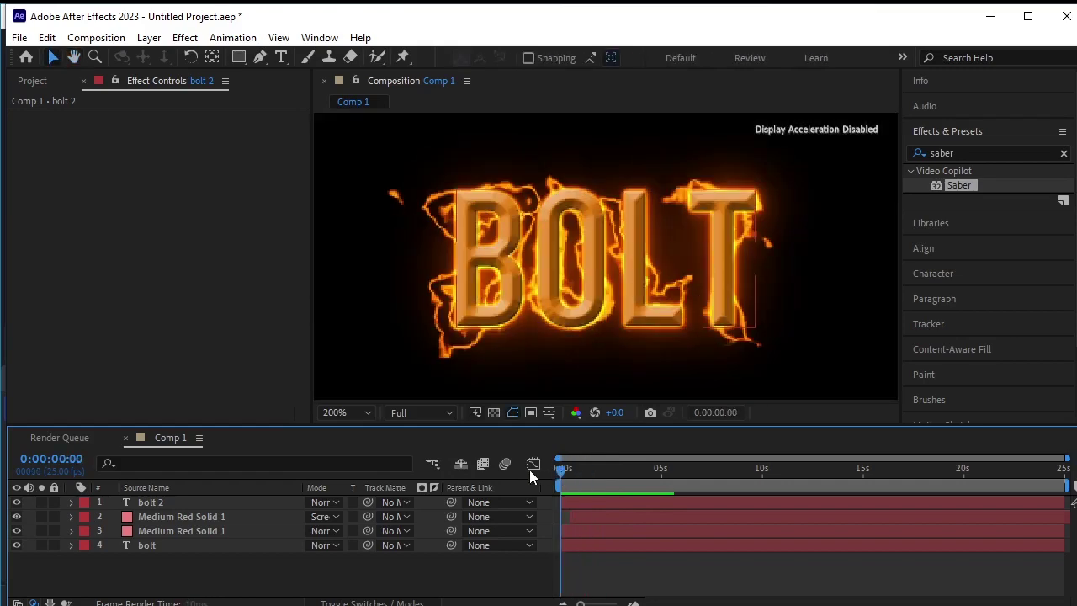
key(space)
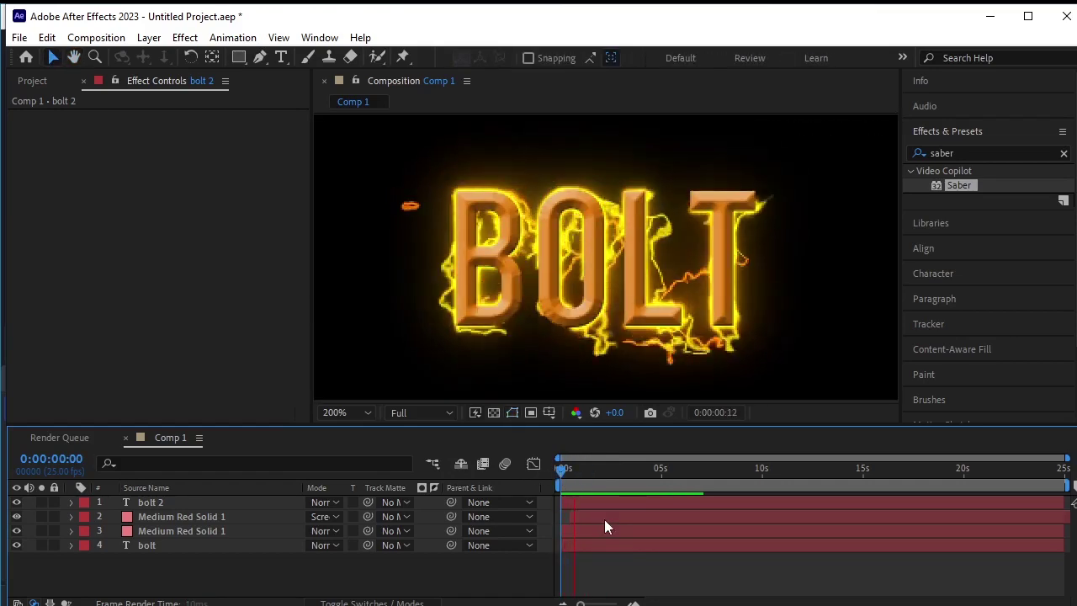
key(space)
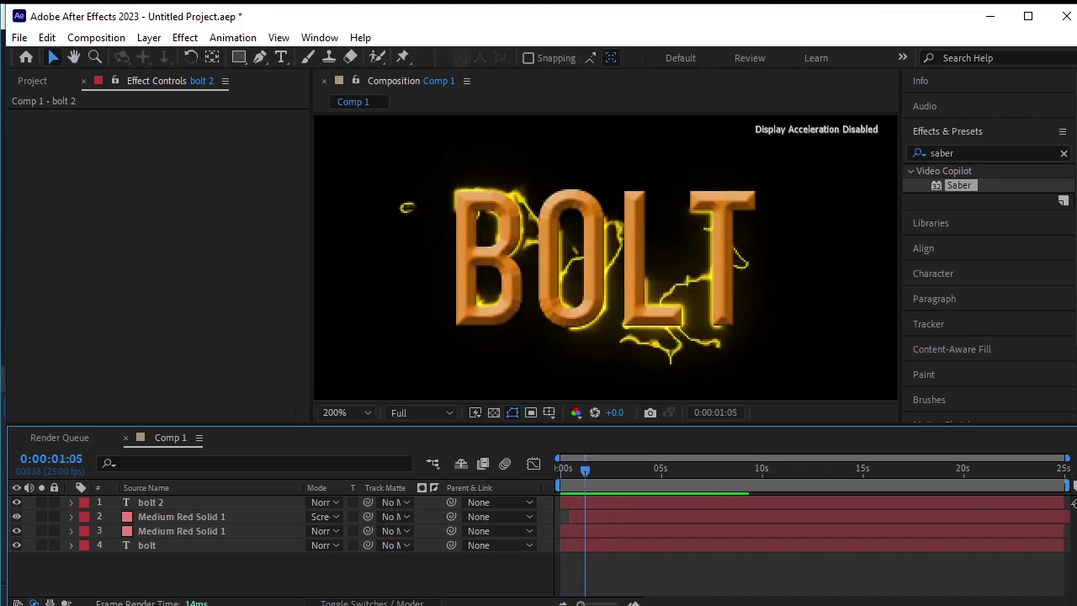
drag(1066, 486, 592, 527)
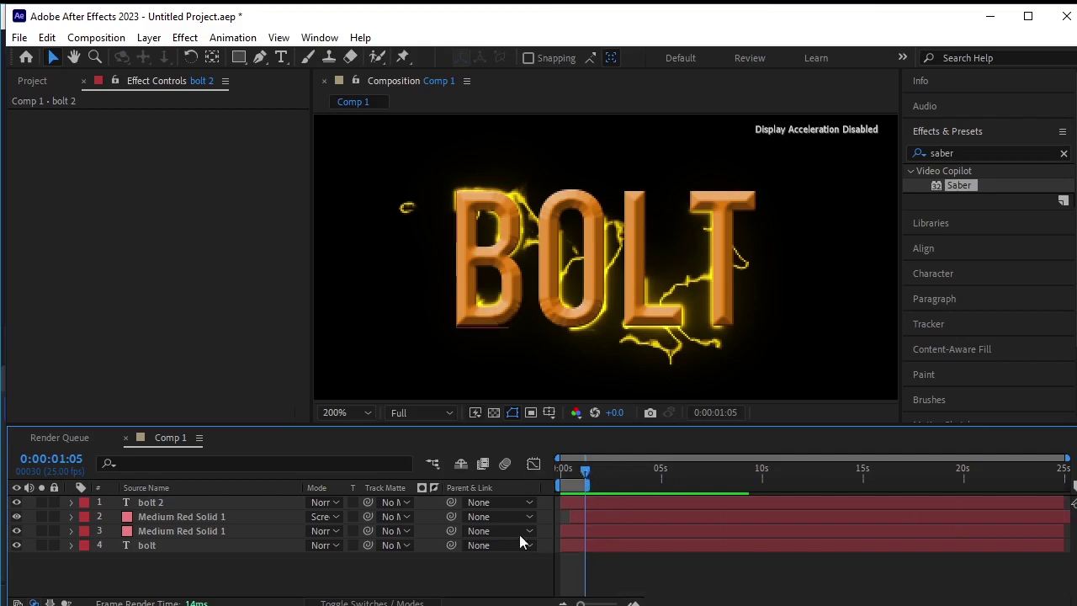
click(215, 489)
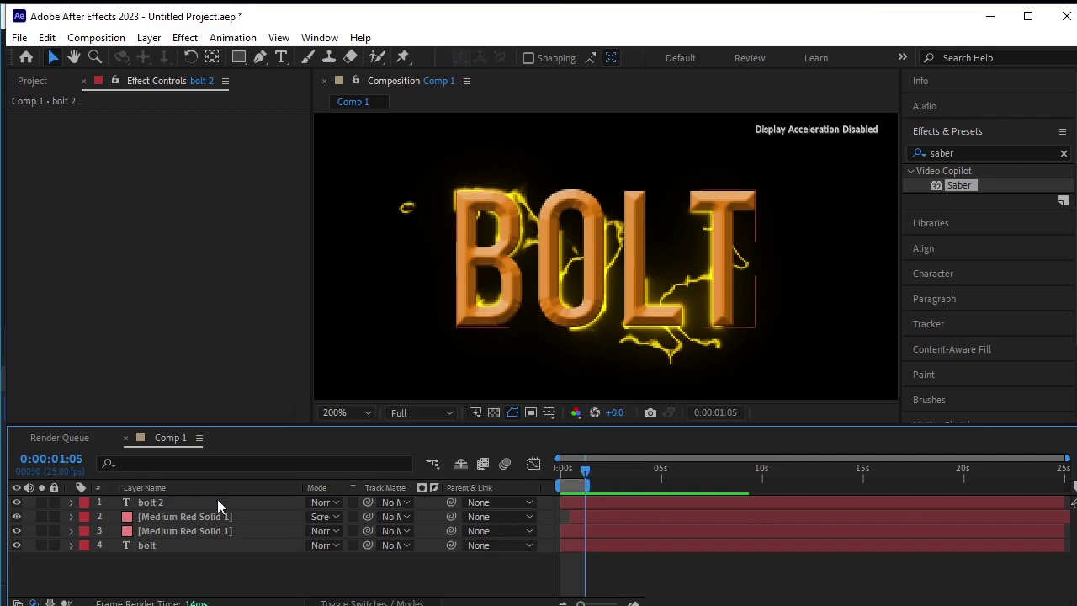
Pre-compose all four layers into Pre-comp 1
click(217, 500)
shift+click(243, 547)
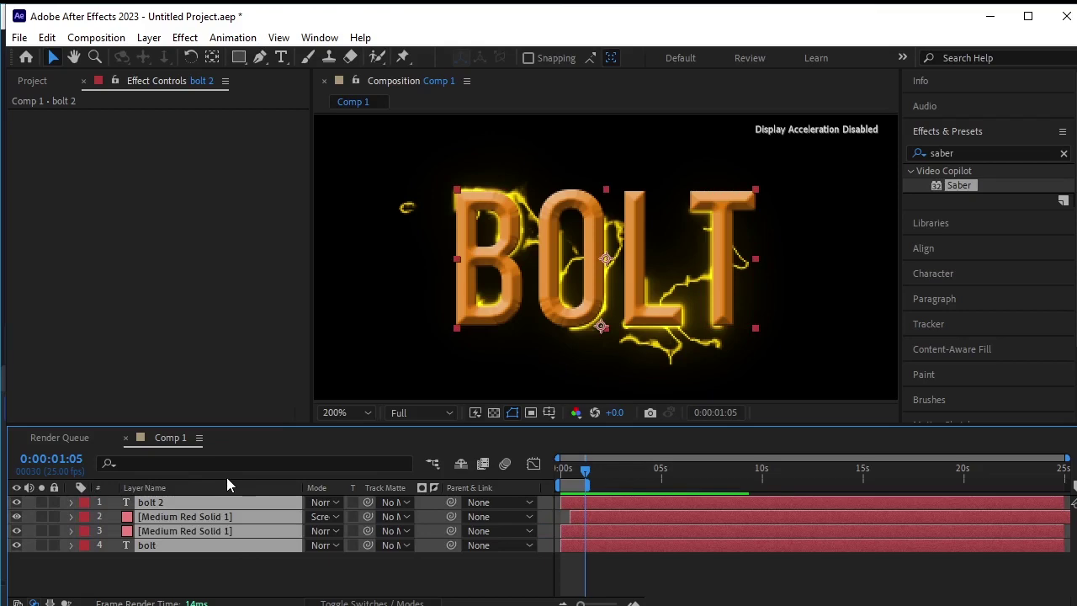
key(ctrl+shift+c)
click(590, 425)
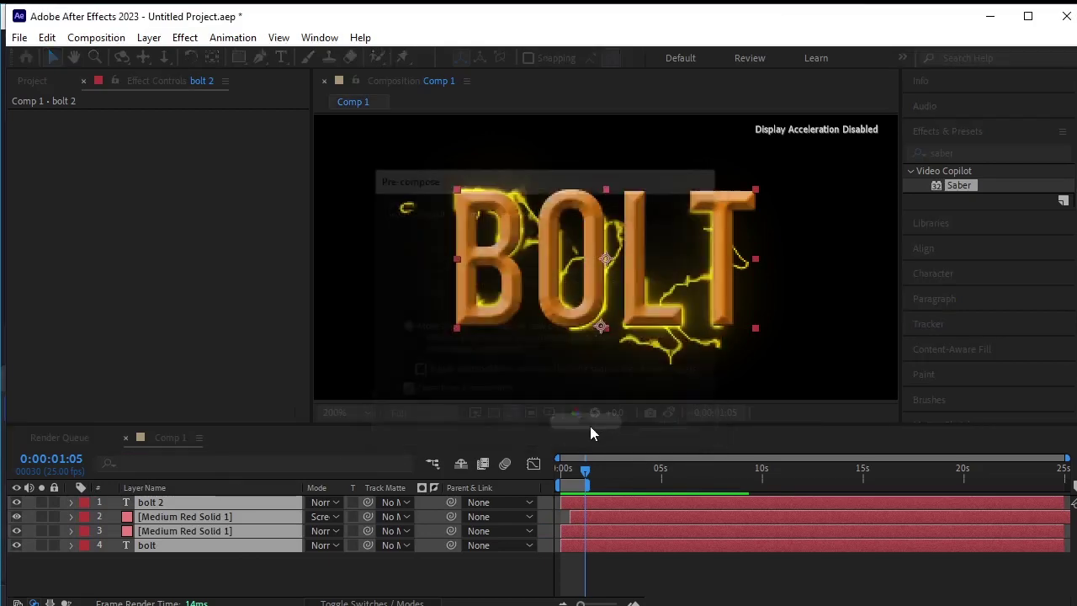
Back in Comp 1, preview from the first frame and extend the work area to about 3 seconds
click(171, 437)
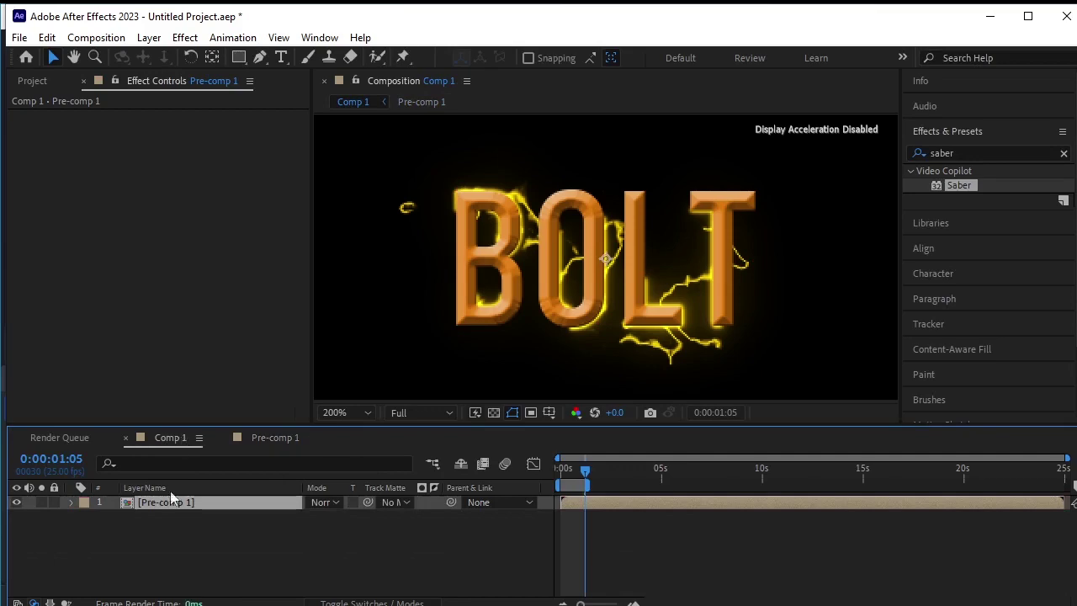
click(185, 537)
drag(587, 473, 495, 464)
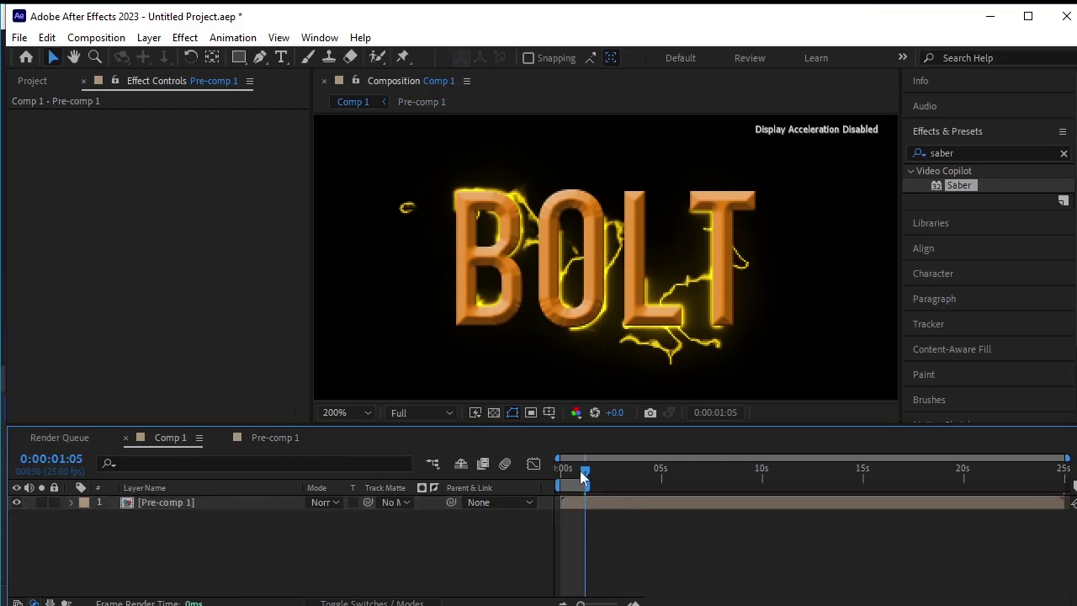
key(space)
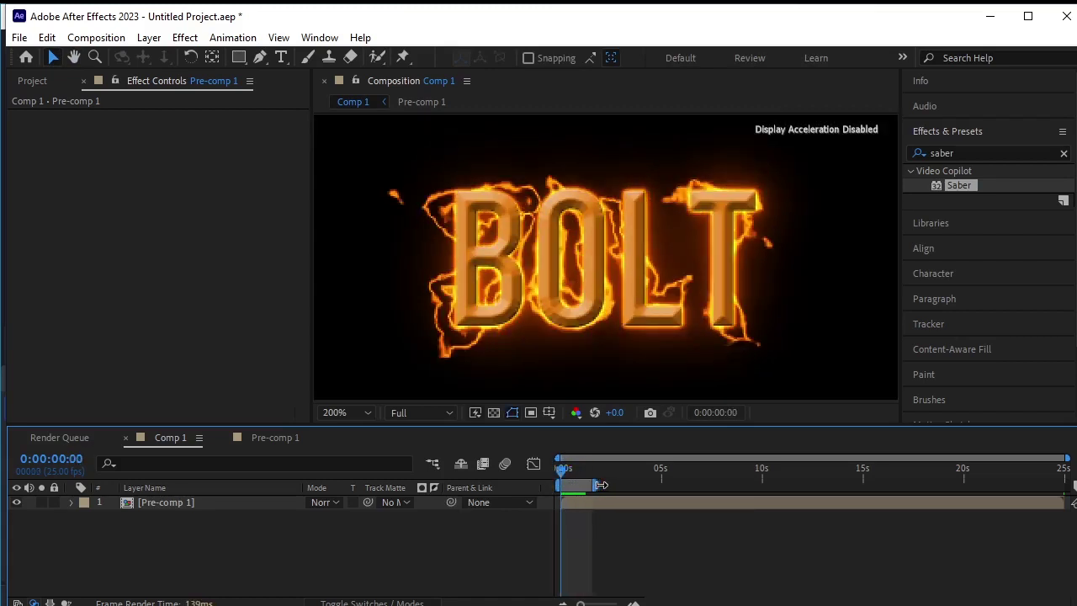
drag(583, 488, 613, 486)
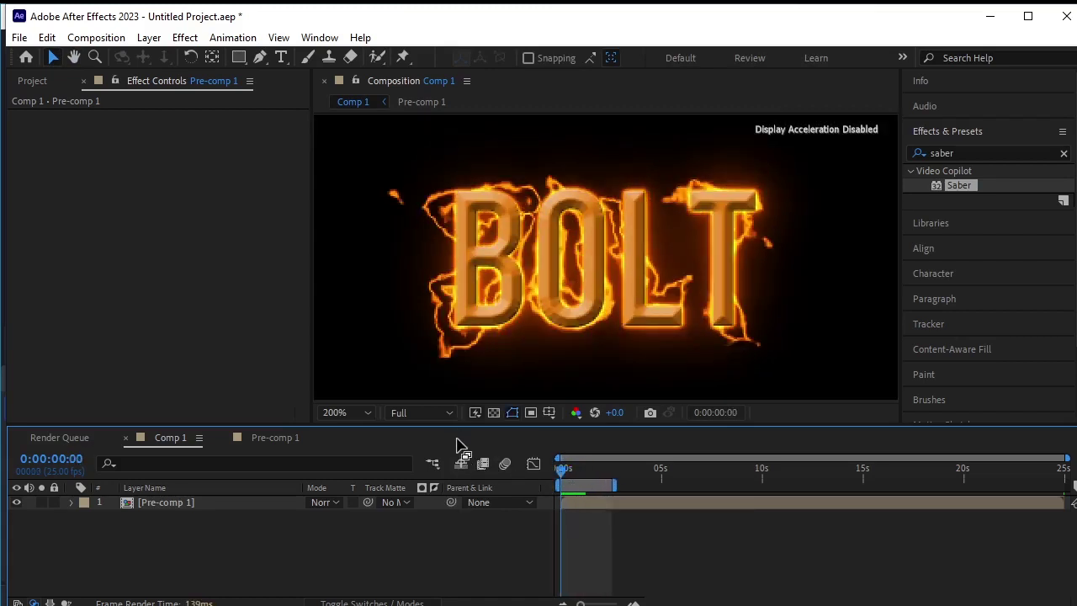
Enlarge and fit the composition viewer, stopping the preview at 0:00:01:19
drag(461, 426, 462, 468)
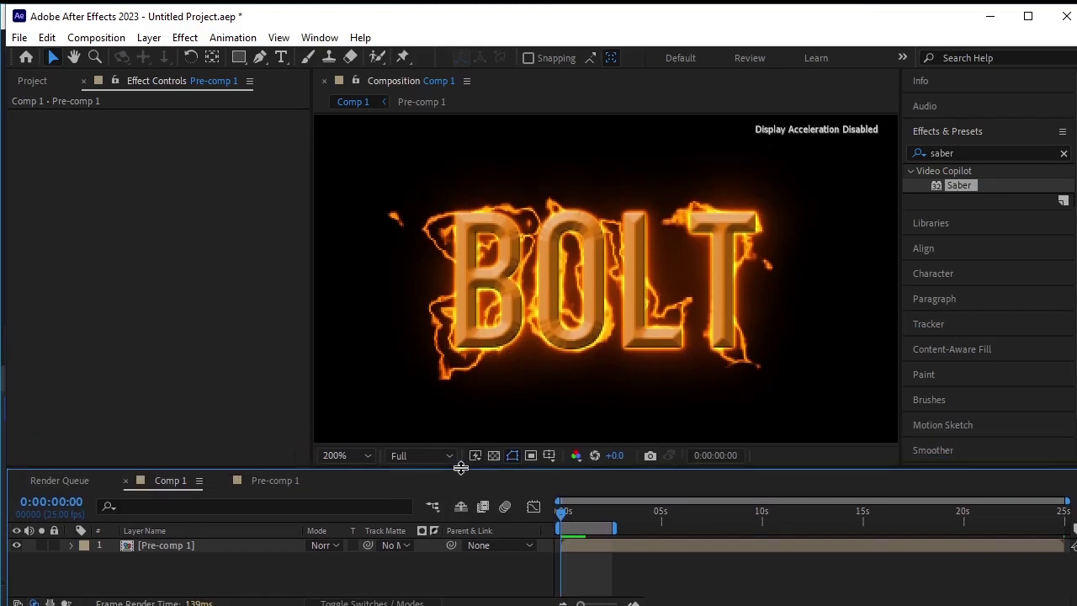
key(h)
key(alt+slash)
key(space)
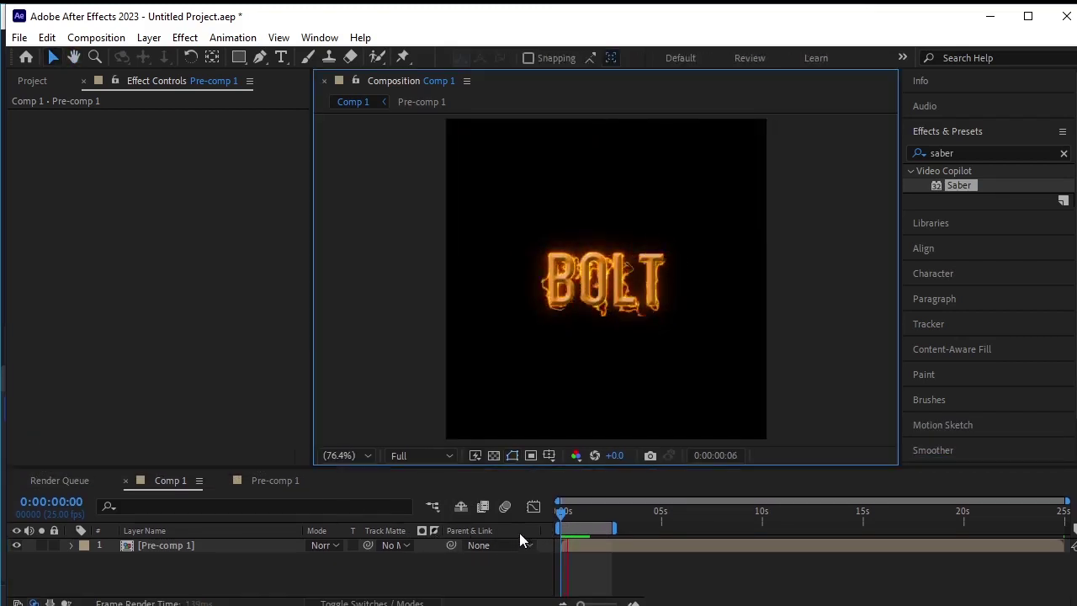
click(596, 514)
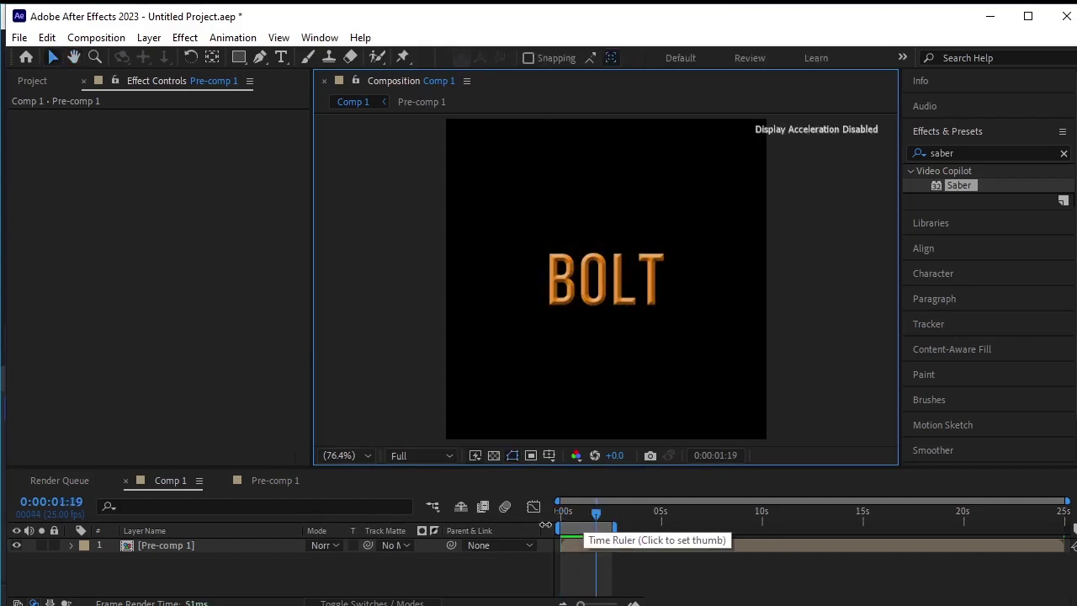
Search Effects & Presets for 'cc scale' and select the Pre-comp 1 layer
click(928, 152)
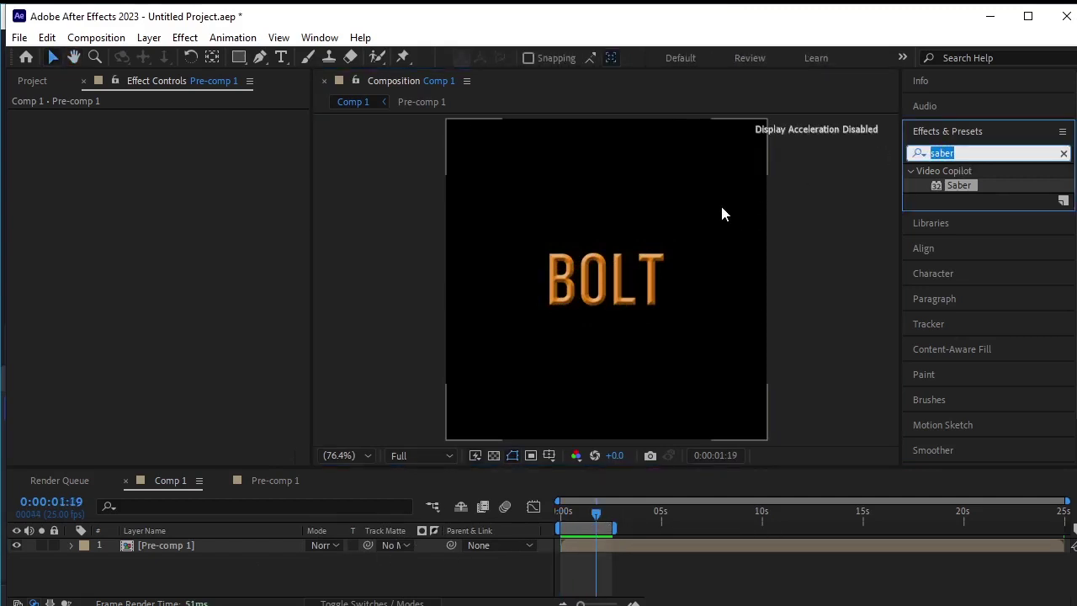
key(BackSpace)
text(cc)
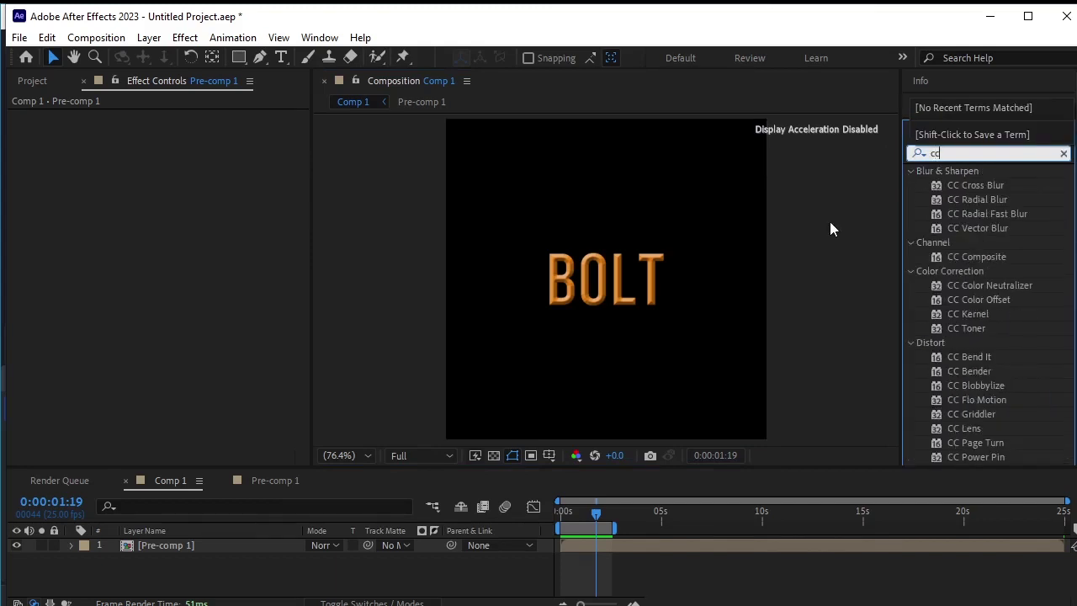
text( scale)
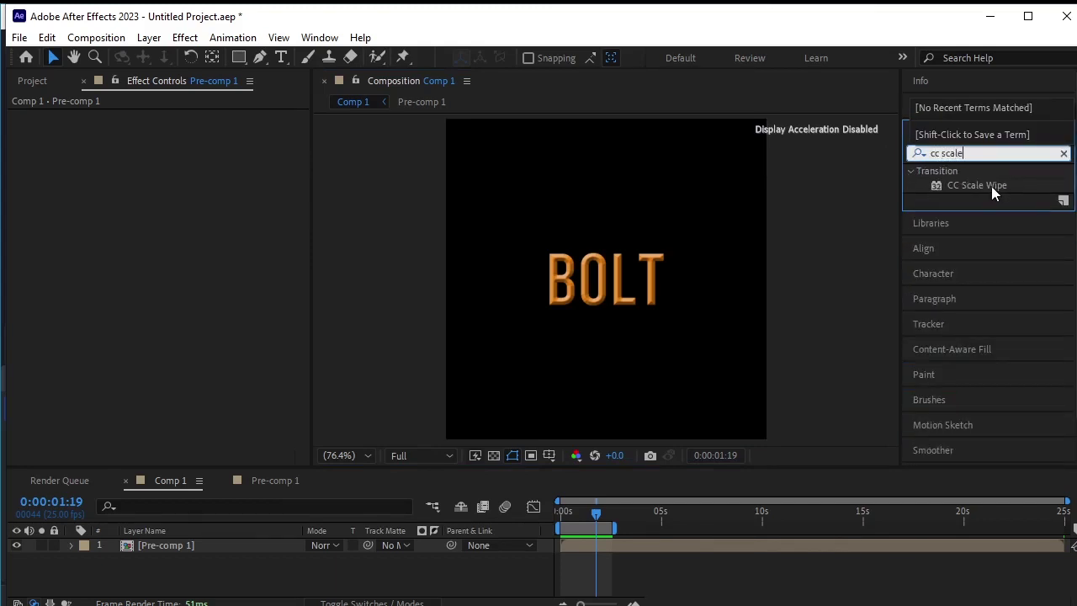
click(202, 547)
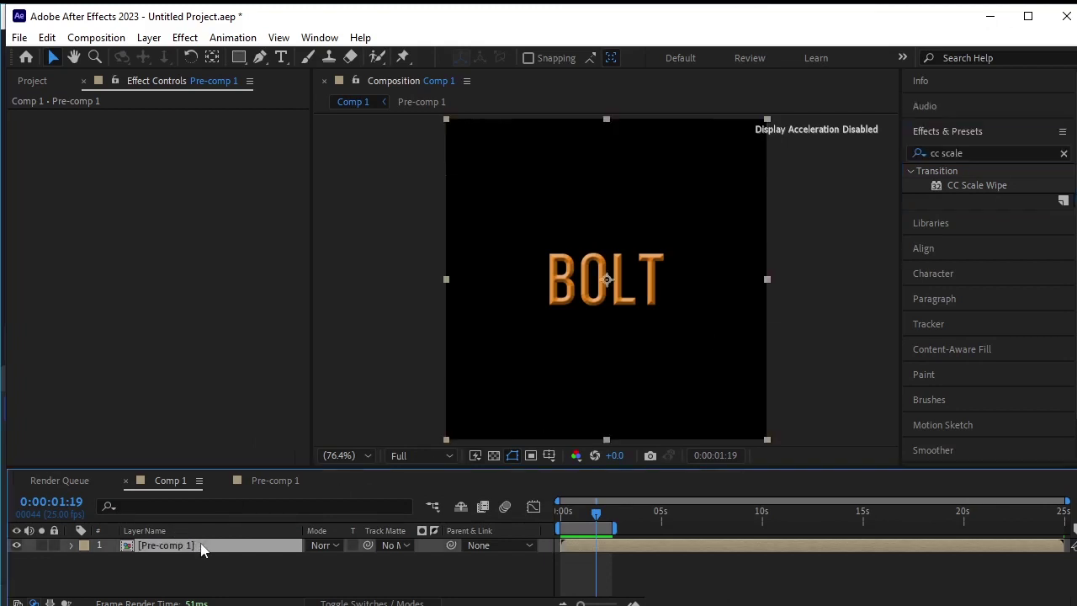
Apply CC Scale Wipe to Pre-comp 1 at the first frame and raise its Stretch to 39
double_click(991, 186)
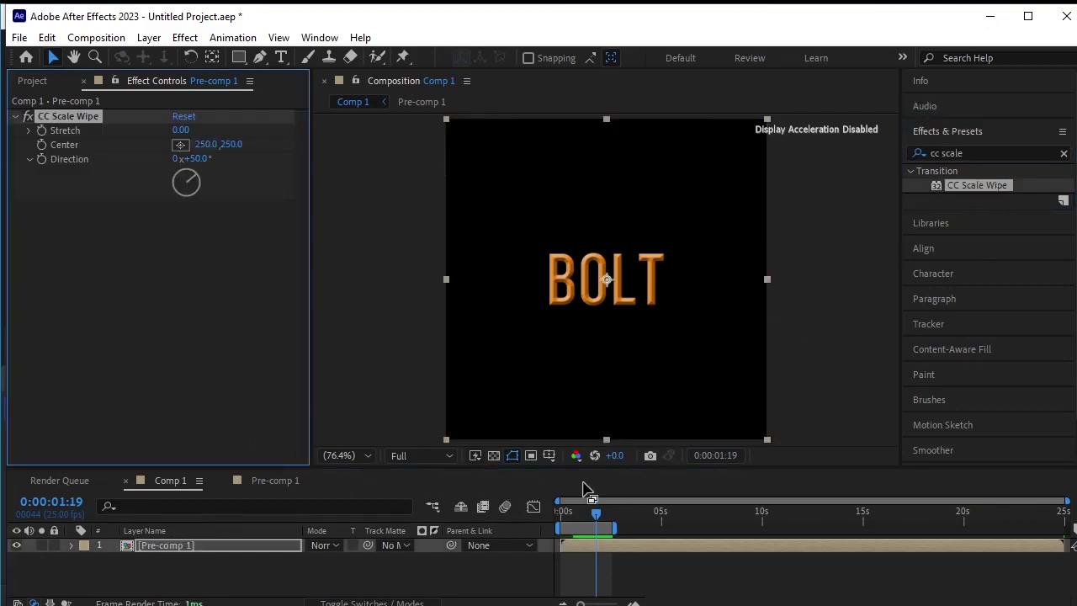
drag(596, 516, 482, 535)
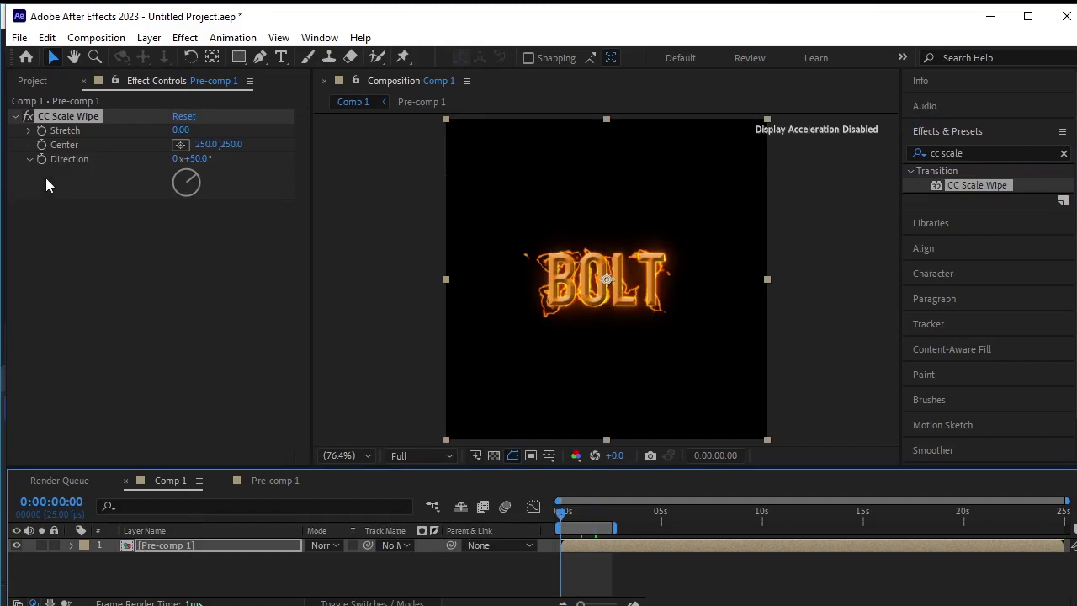
drag(180, 130, 503, 123)
click(506, 124)
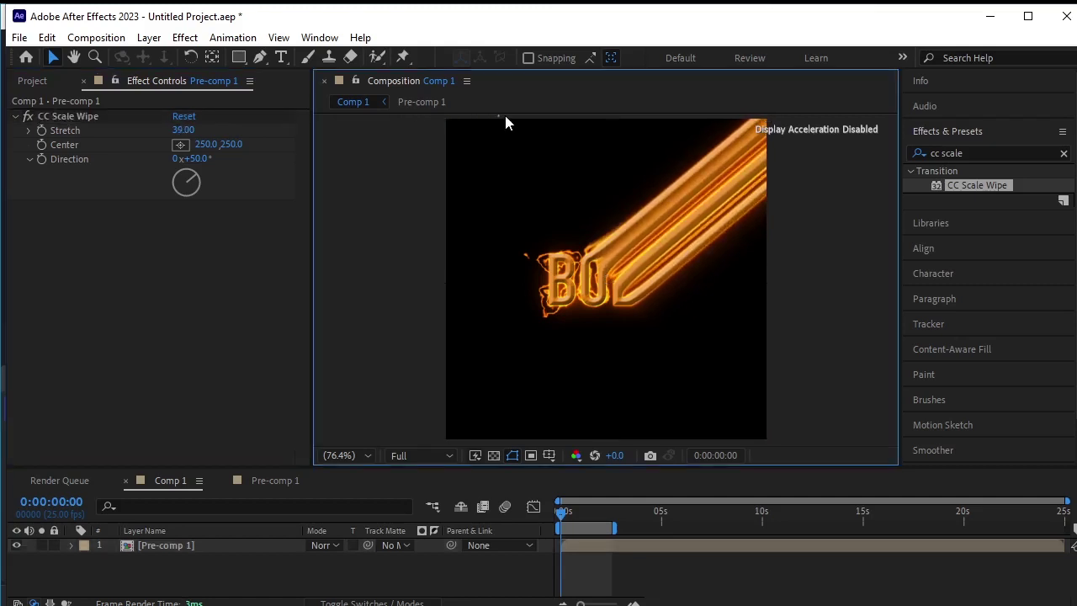
Push Stretch to about 94, adjust Direction, and add a Center keyframe at 0:00:00:00
mouse_move(183, 130)
mouse_down()
mouse_move(656, 106)
mouse_move(872, 81)
mouse_up()
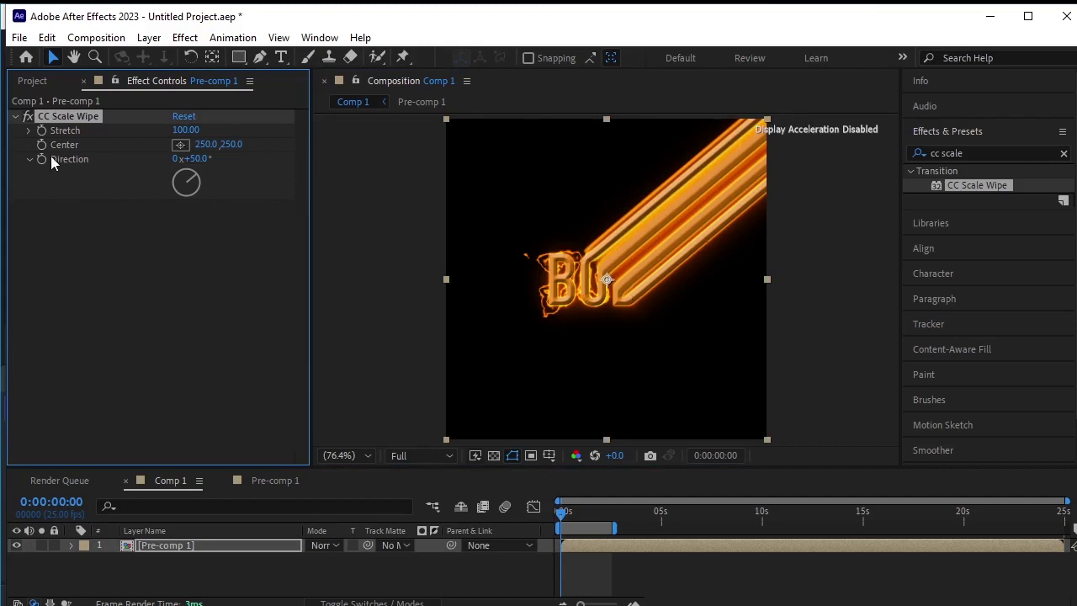
mouse_move(187, 178)
mouse_down()
mouse_move(457, 162)
mouse_move(297, 262)
mouse_move(257, 267)
mouse_up()
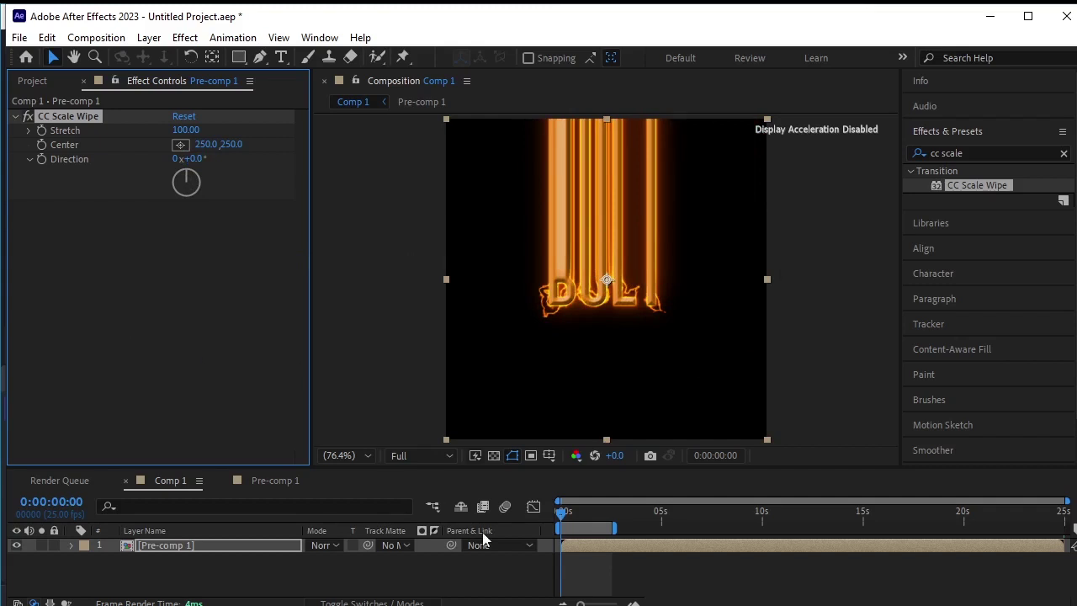
click(562, 519)
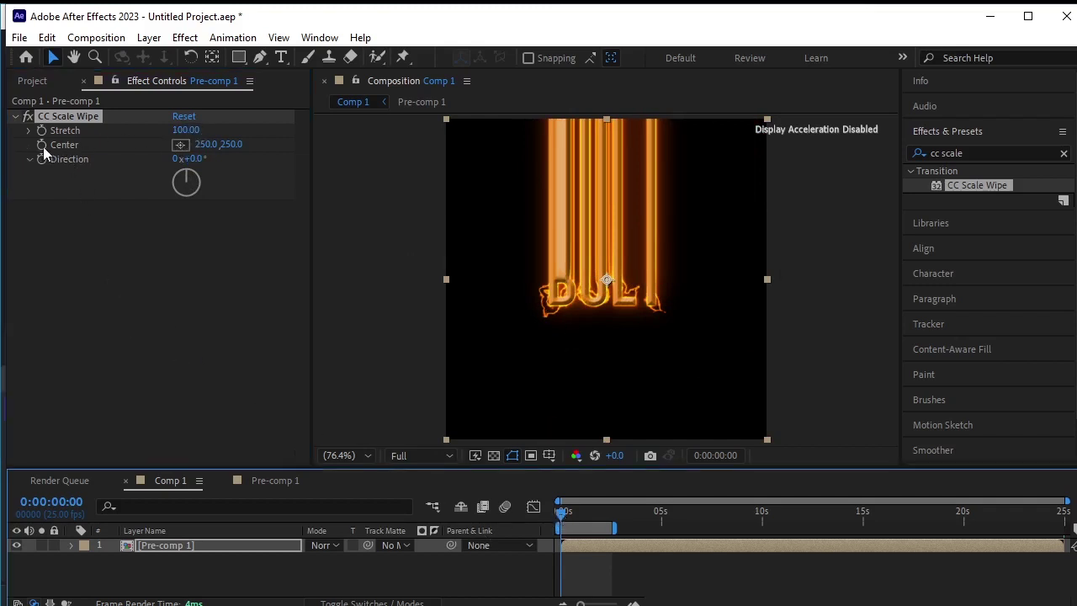
click(42, 145)
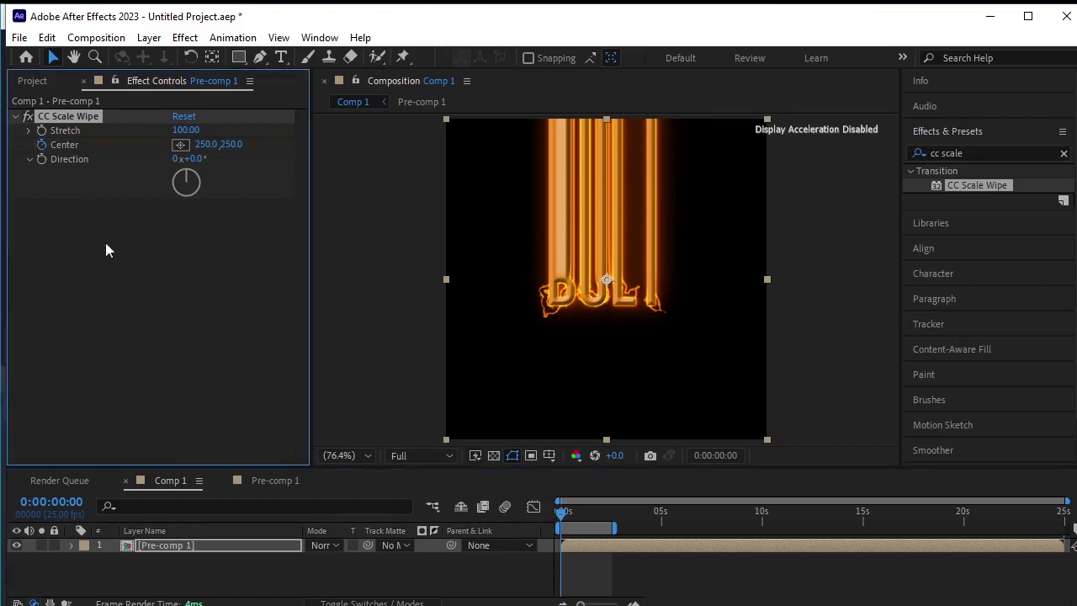
At about 0:00:01:05, drag the CC Scale Wipe Center upward so BOLT is revealed
click(568, 516)
key(space)
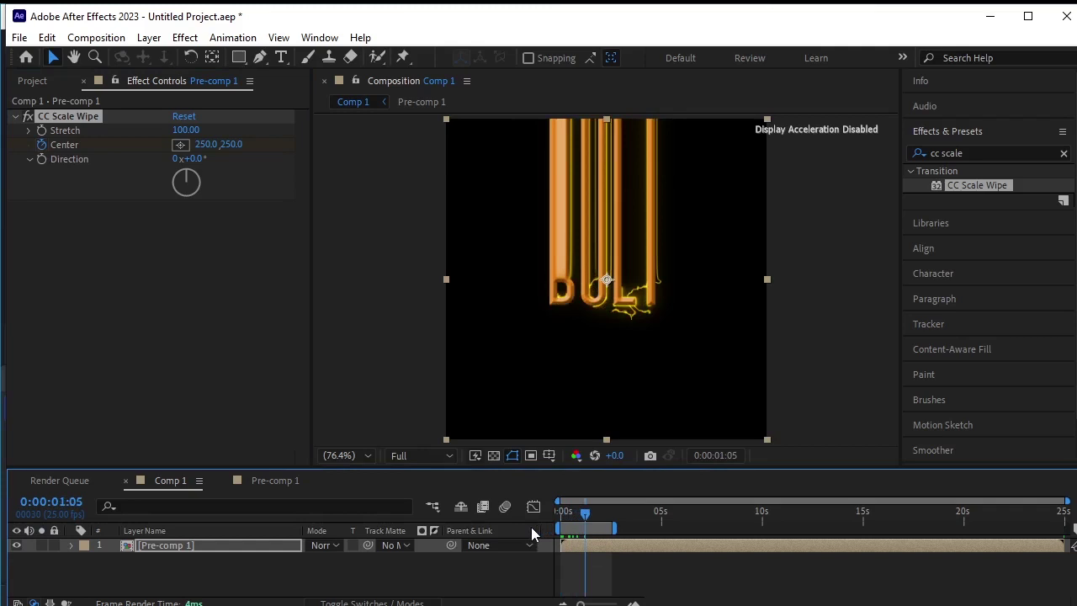
click(181, 145)
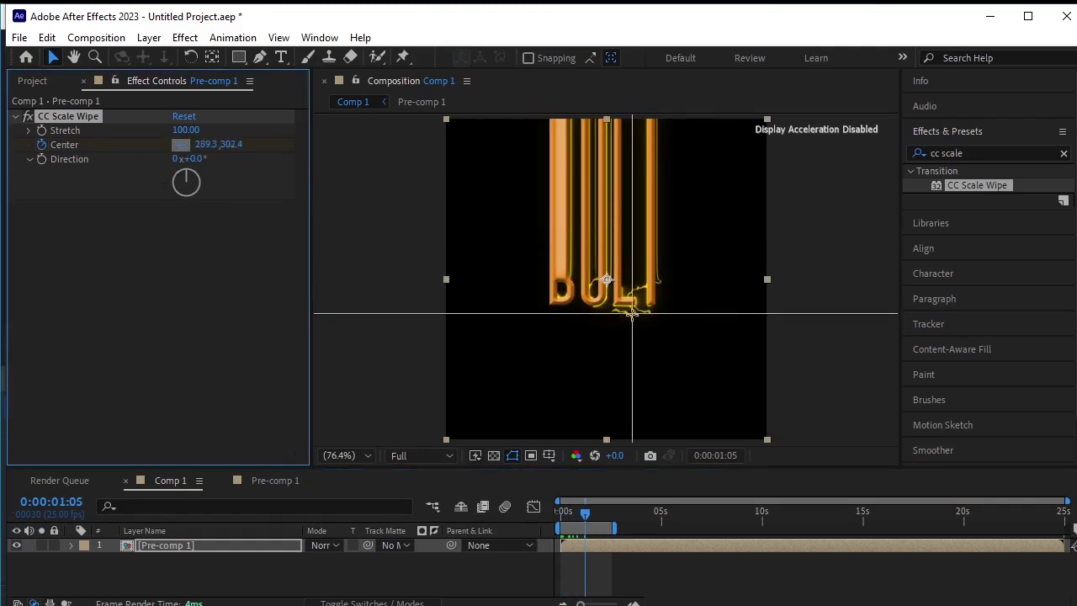
click(606, 322)
drag(605, 323, 605, 239)
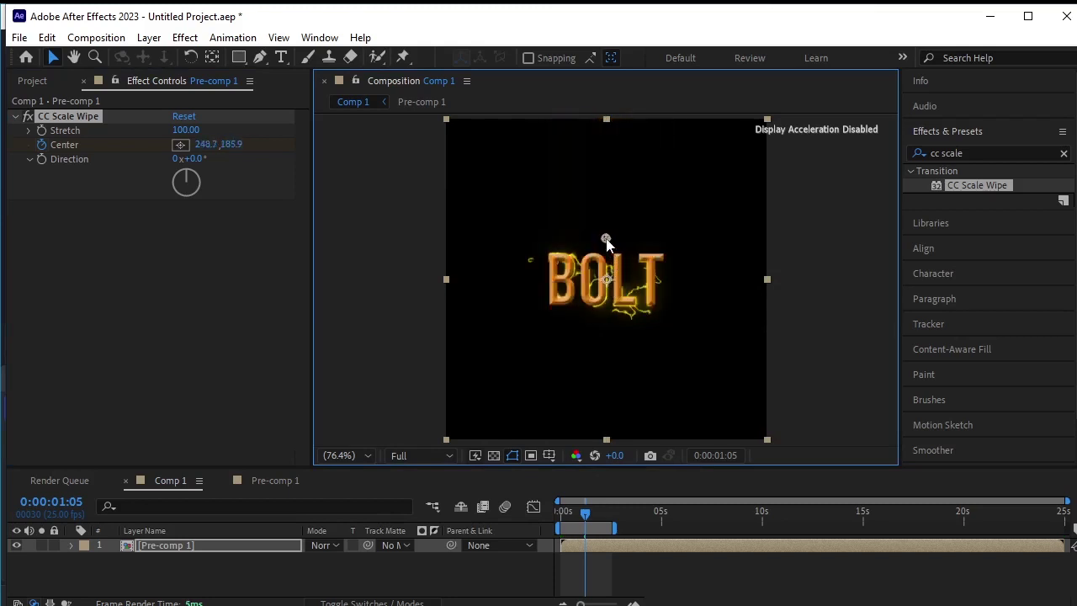
Replay the wipe animation from the first frame and select the pre-comp layer
drag(576, 513, 560, 512)
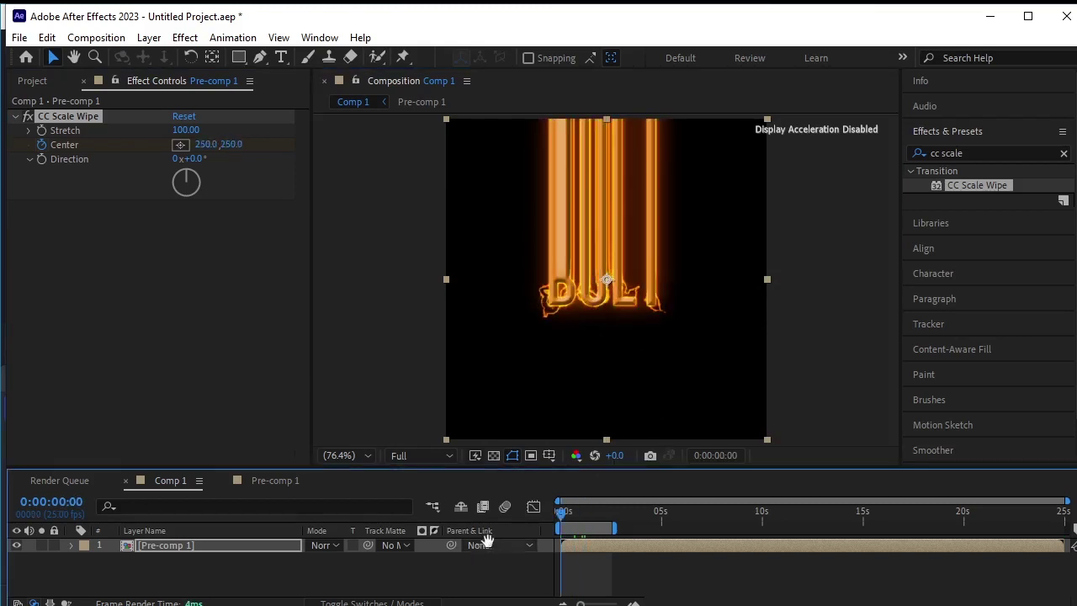
key(space)
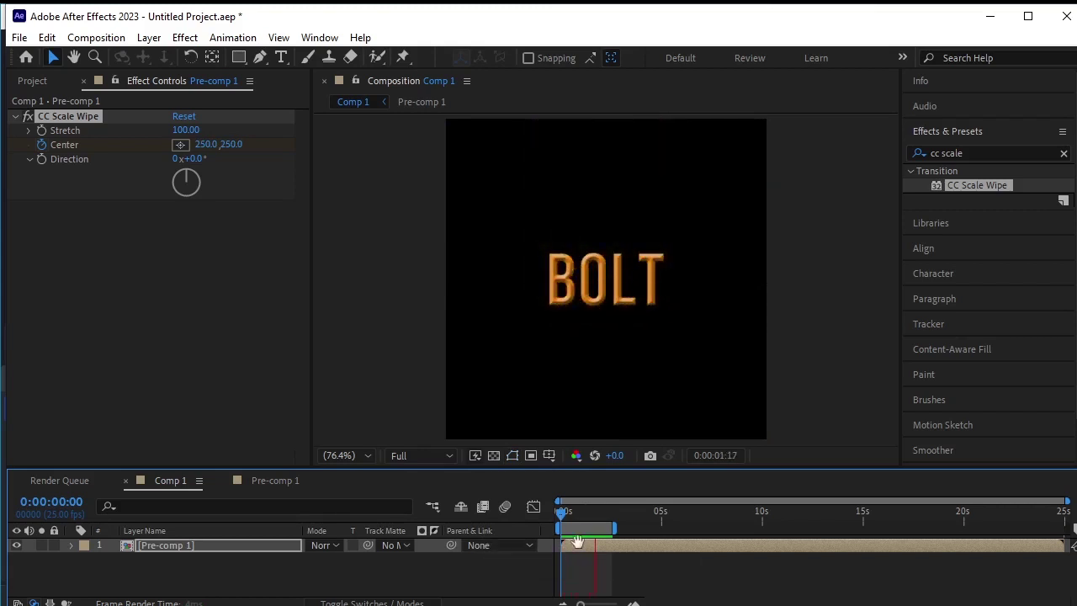
key(space)
click(558, 522)
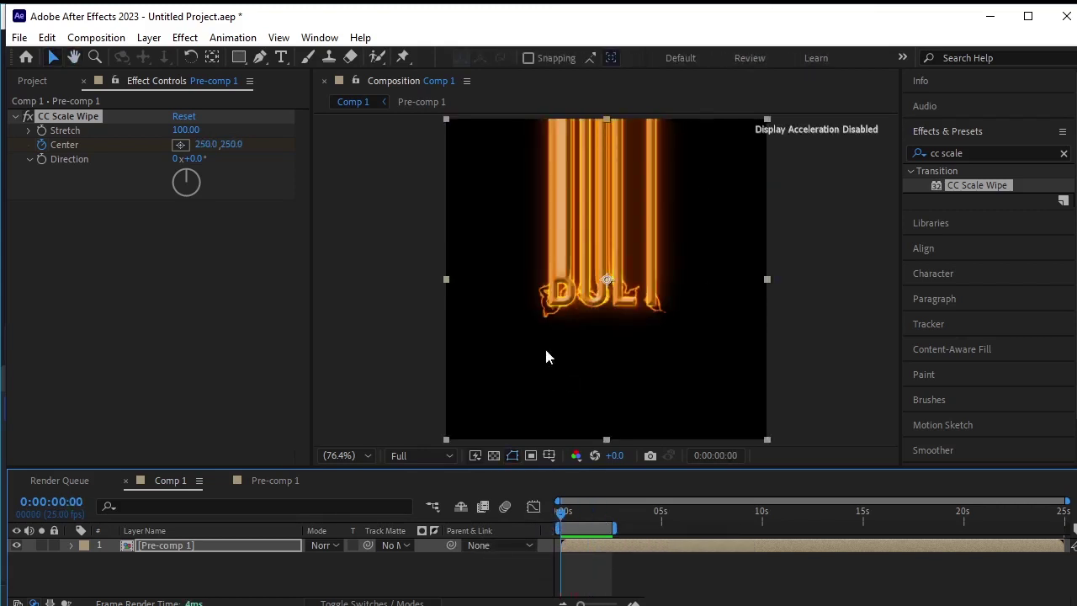
click(168, 560)
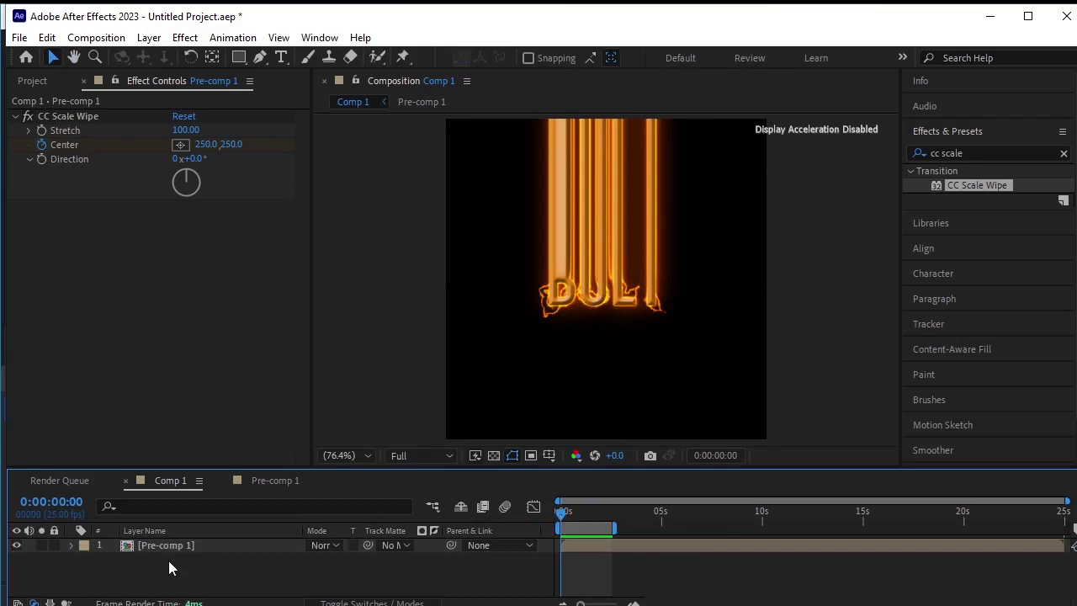
Duplicate Pre-comp 1 and set the top copy's CC Scale Wipe Direction to 180°
click(214, 542)
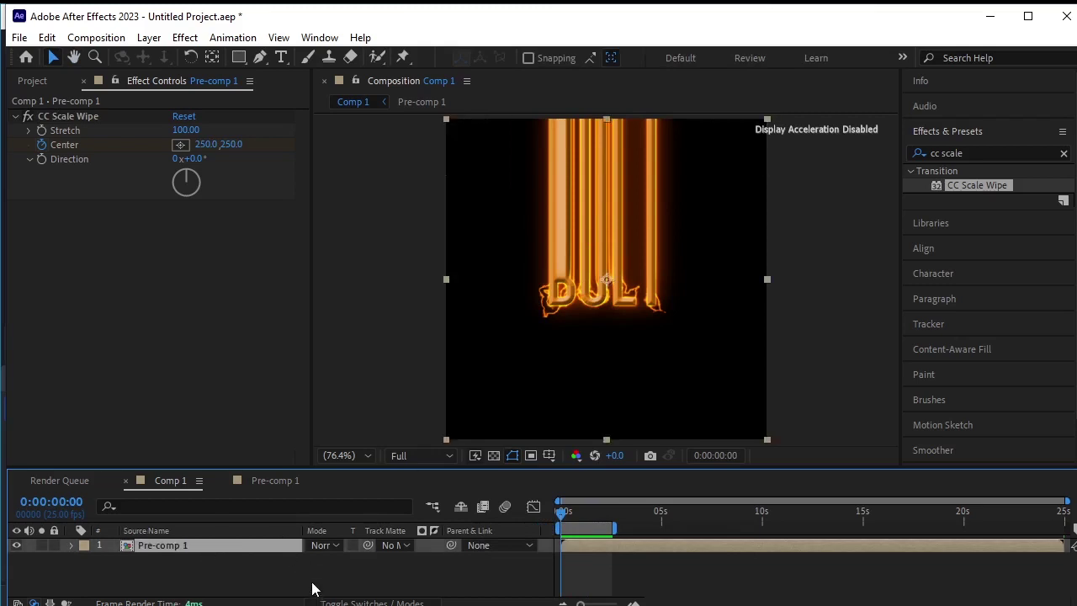
key(ctrl+d)
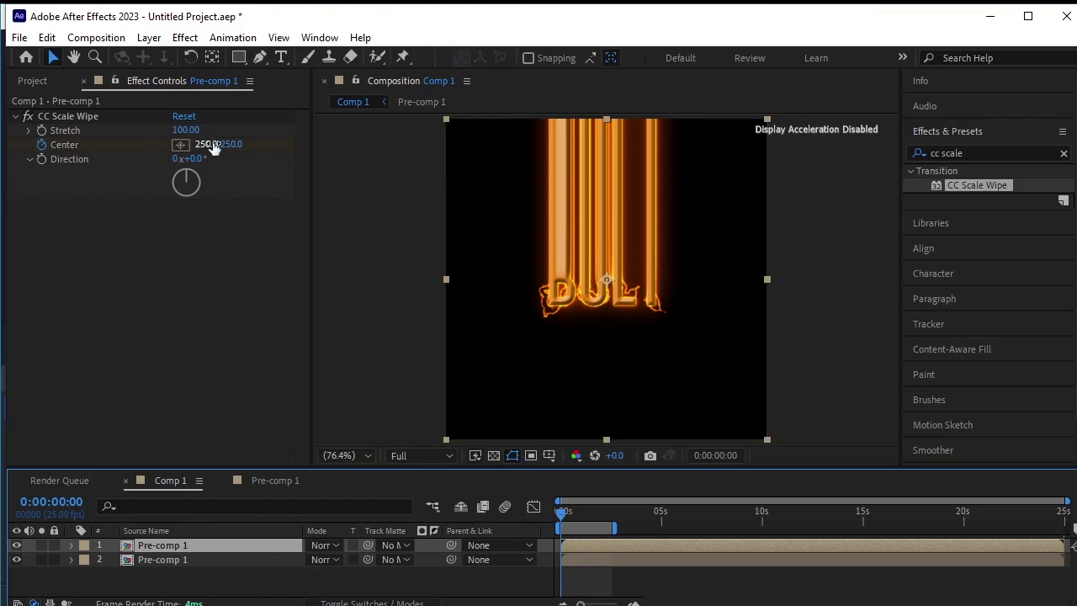
mouse_move(192, 180)
mouse_down()
mouse_move(198, 219)
mouse_move(186, 221)
mouse_up()
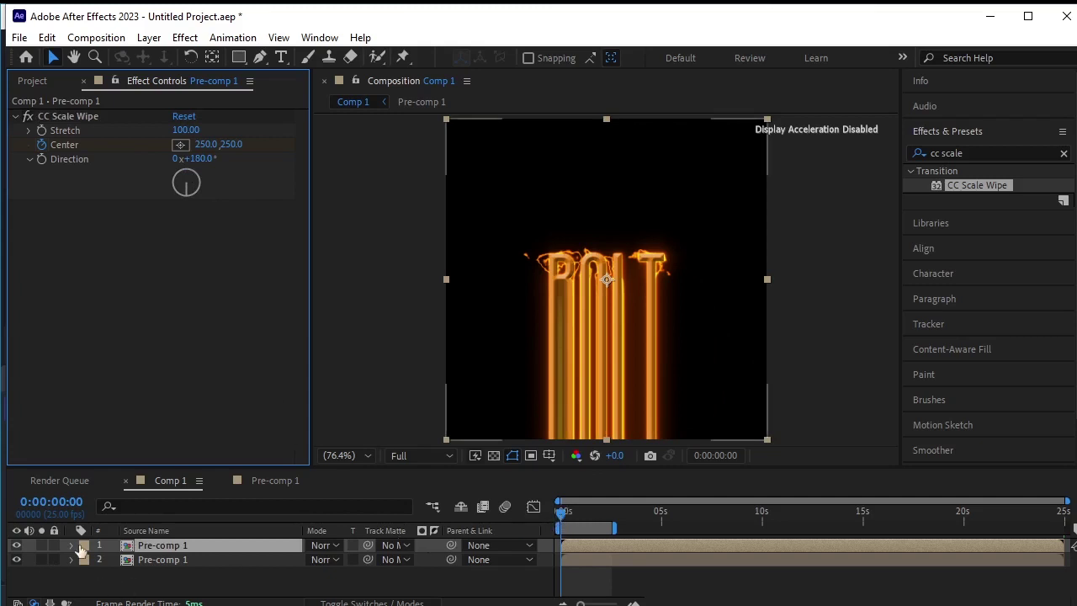
click(178, 561)
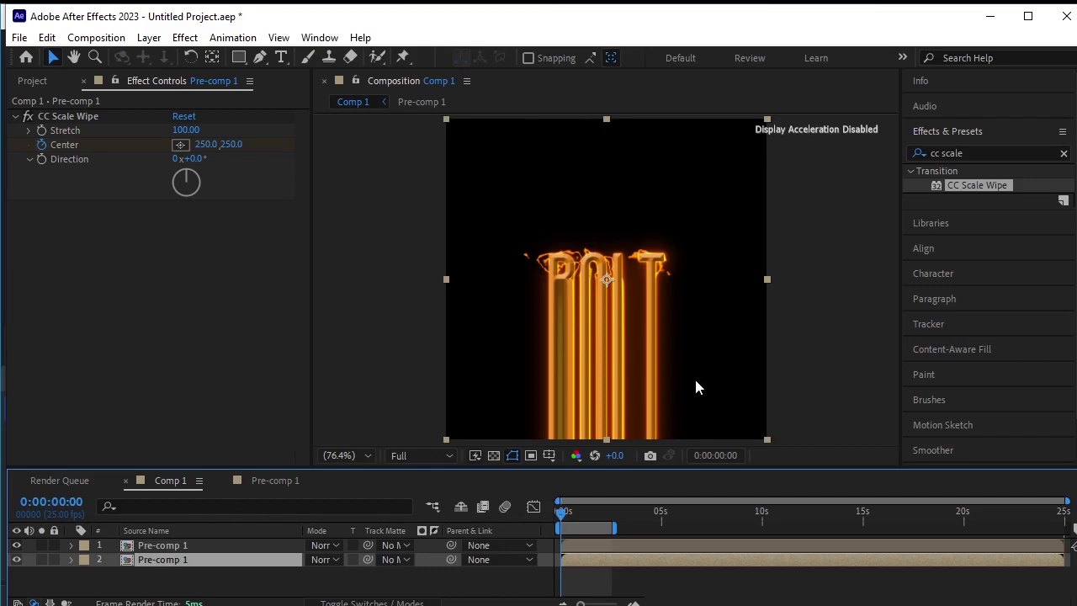
click(252, 545)
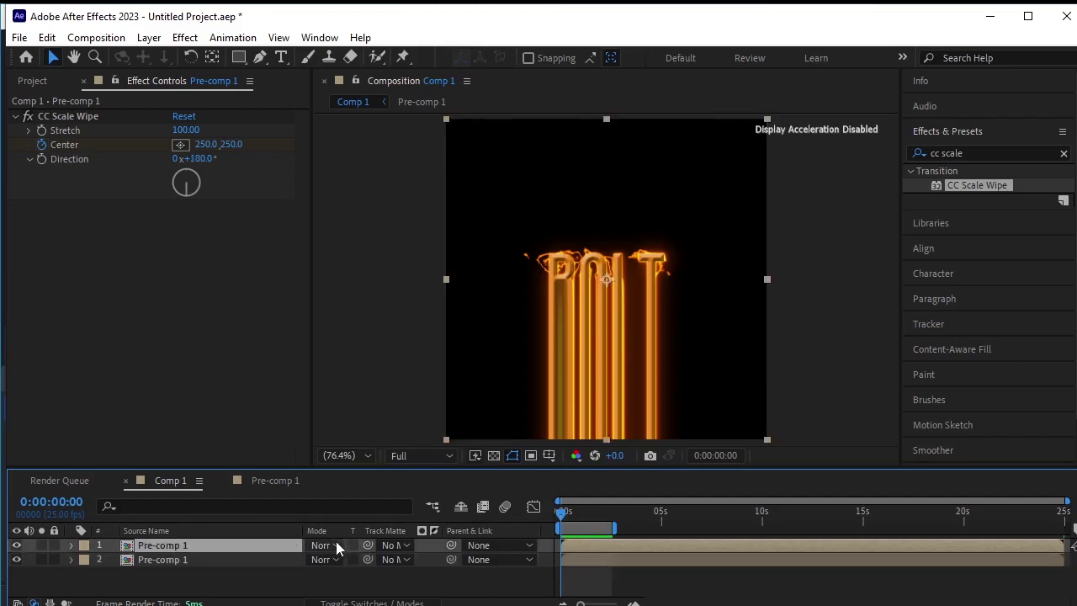
click(336, 545)
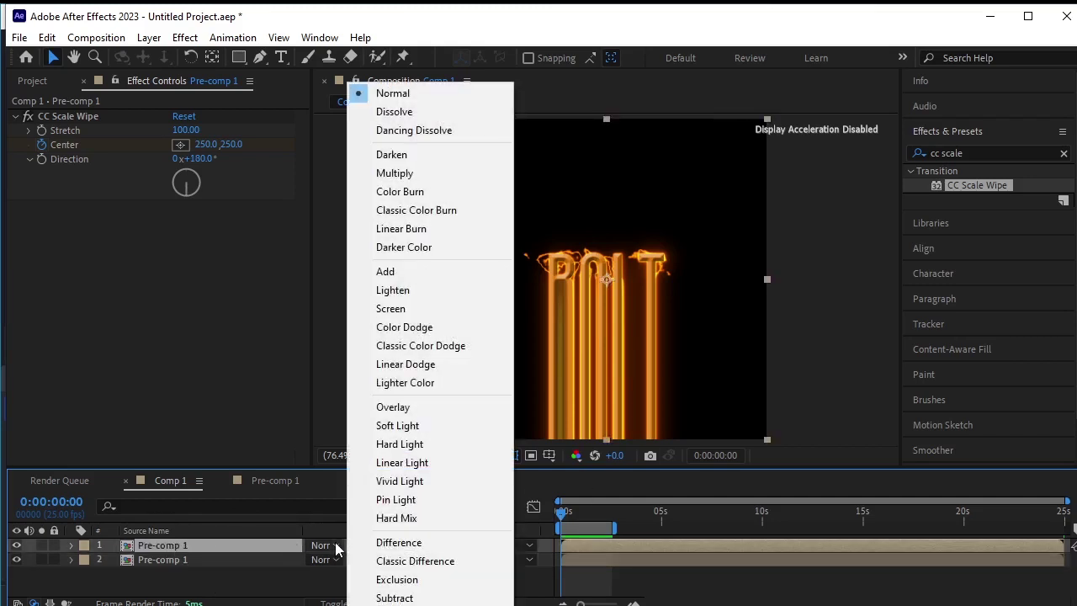
Blend the top copy in Screen mode, preview it, and trim the work-area end slightly
click(433, 308)
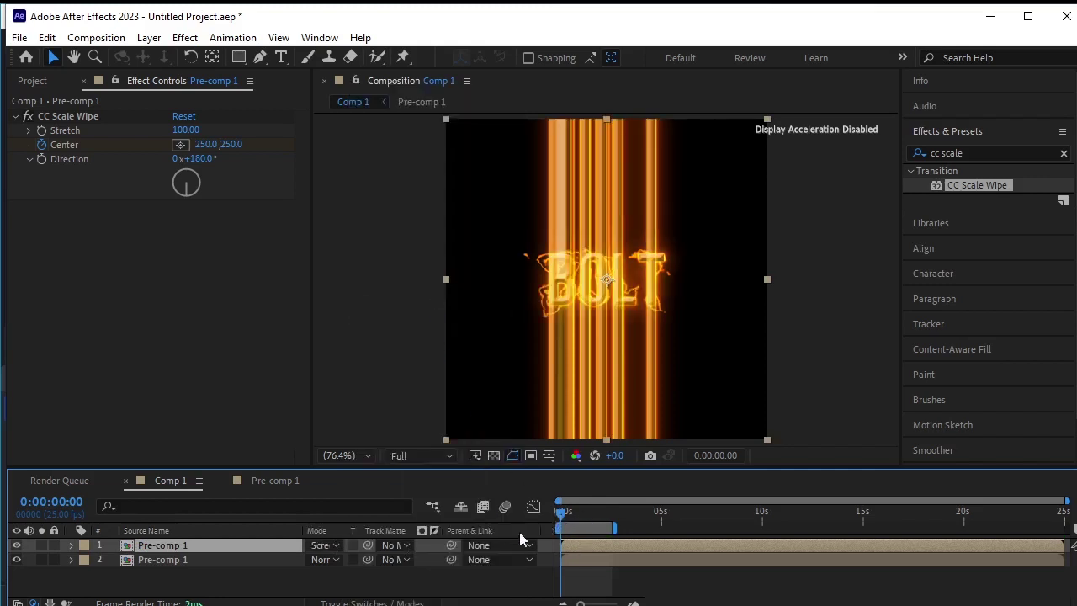
click(465, 582)
key(space)
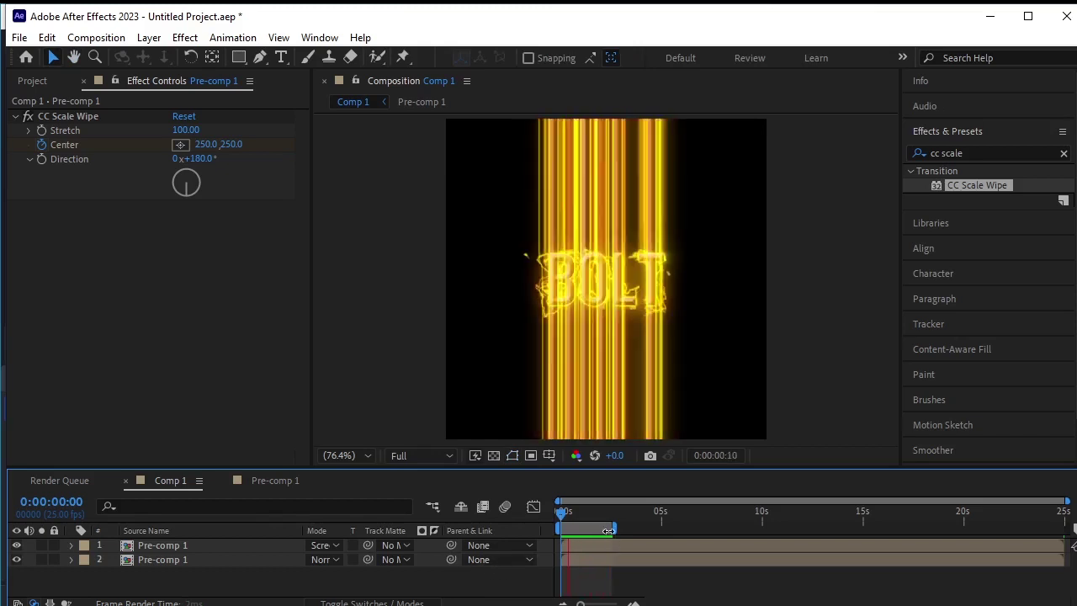
drag(617, 533, 613, 539)
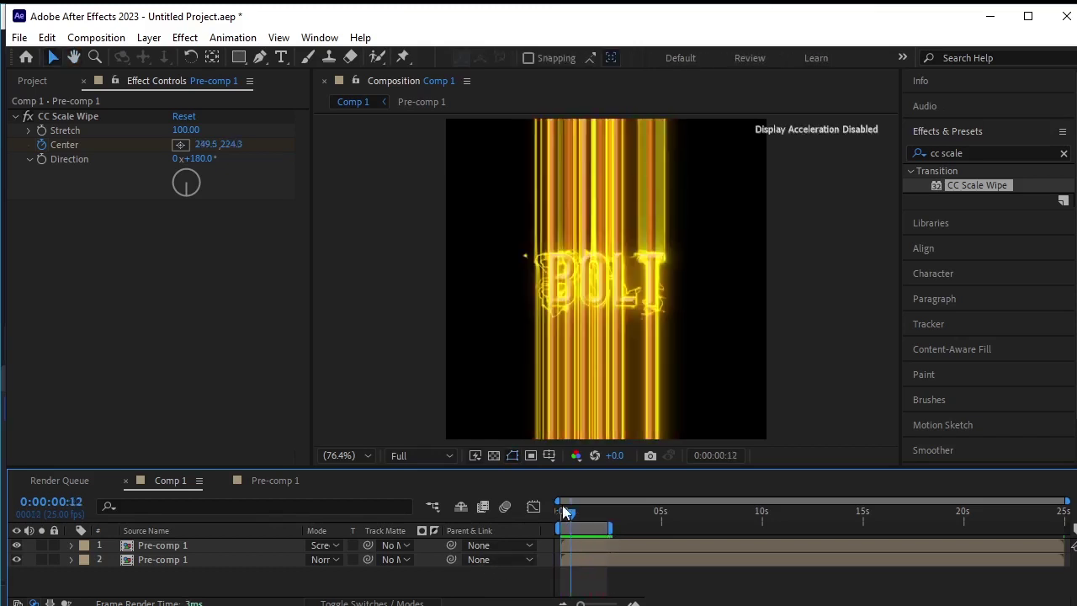
drag(563, 510, 508, 534)
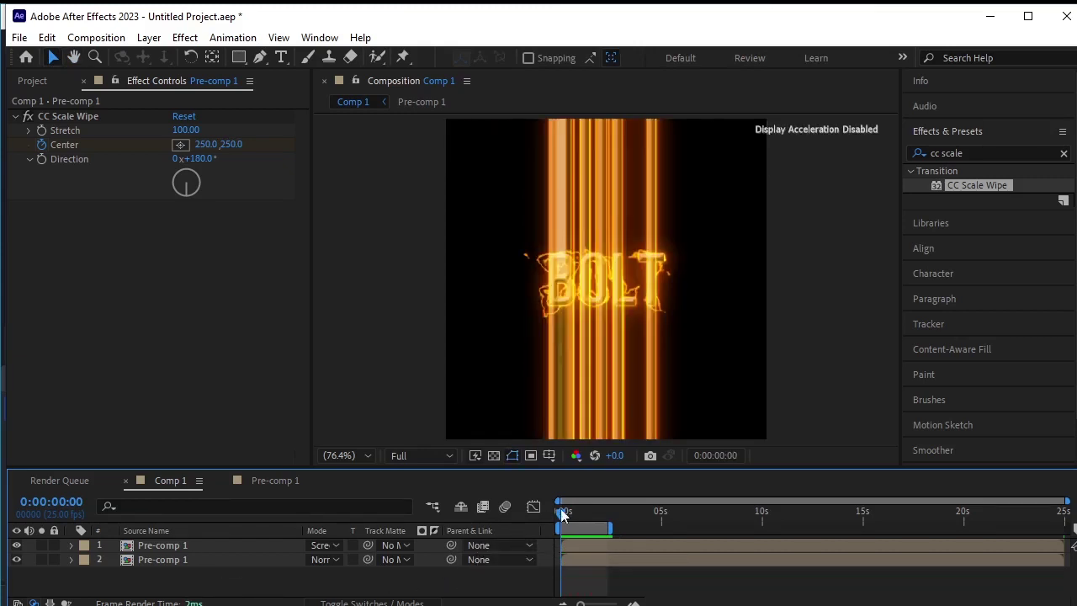
Set CC Scale Wipe Direction to 45° on the lower copy and 227° on the top copy
click(213, 560)
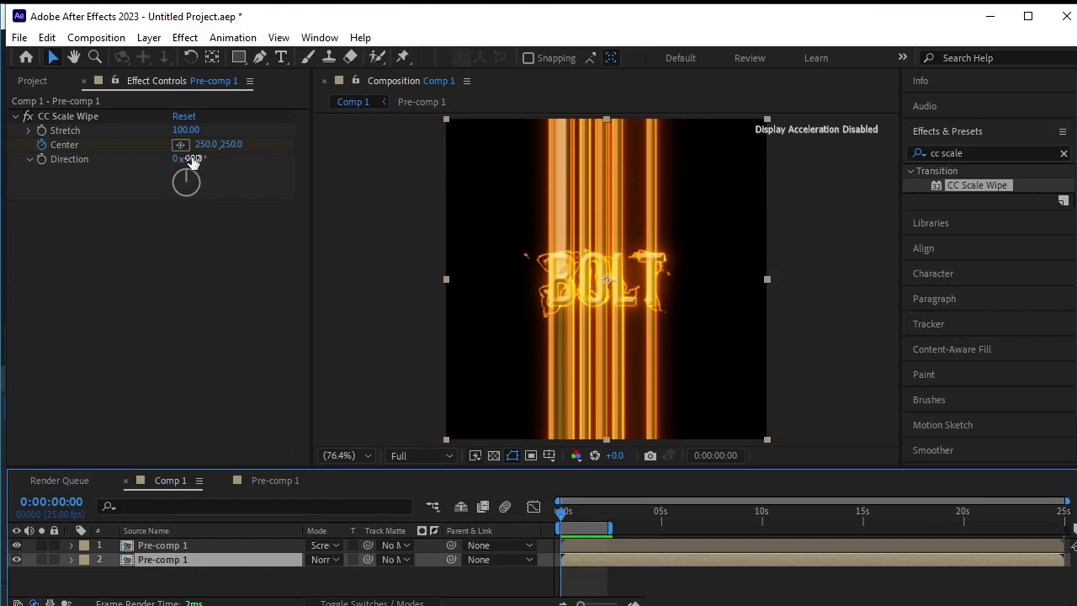
drag(192, 159, 251, 180)
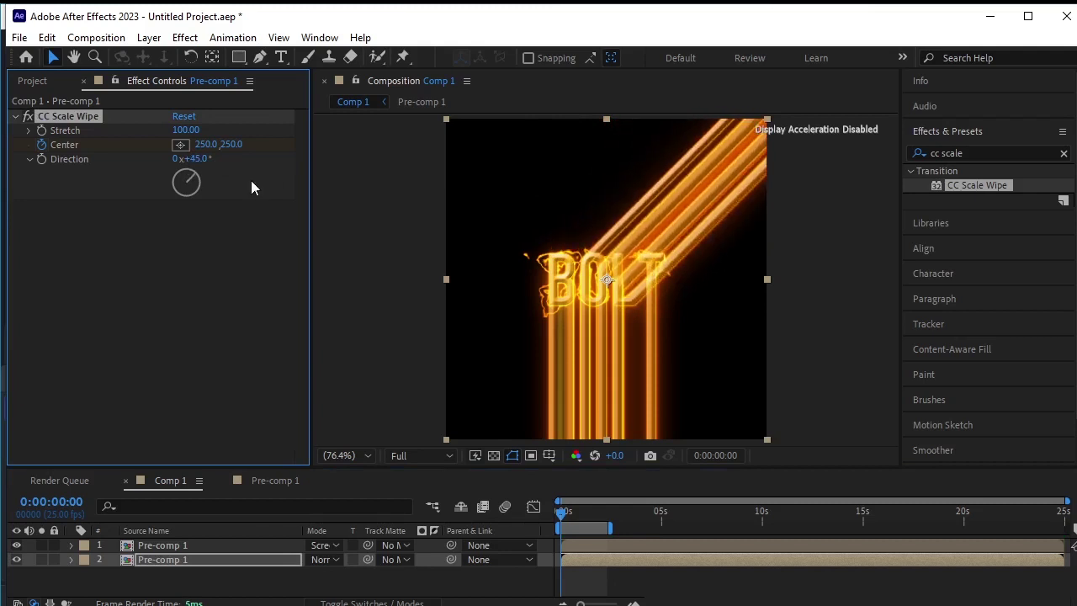
click(248, 545)
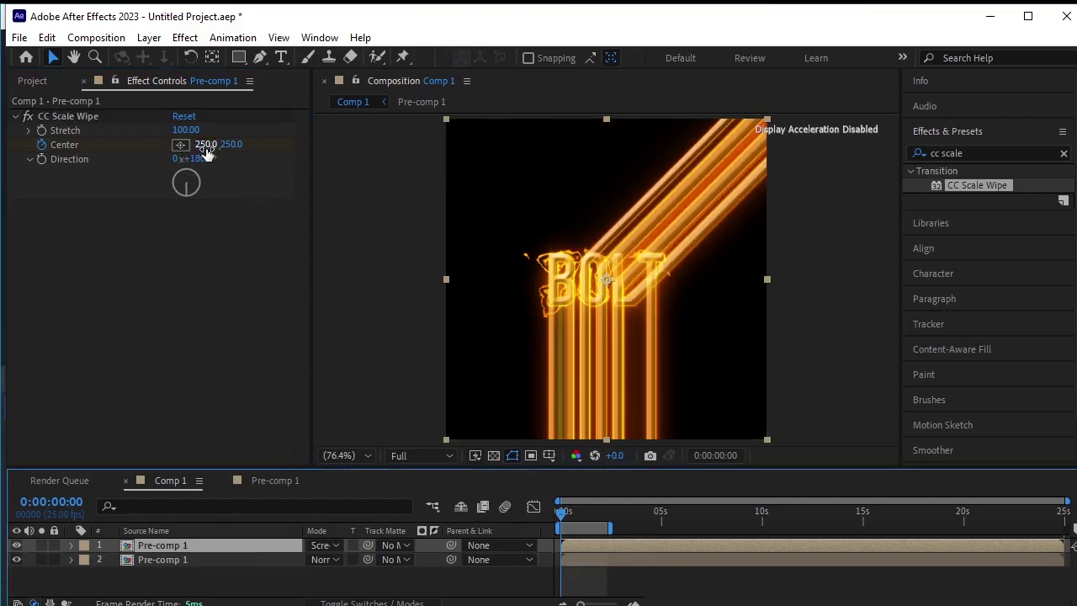
drag(202, 159, 243, 158)
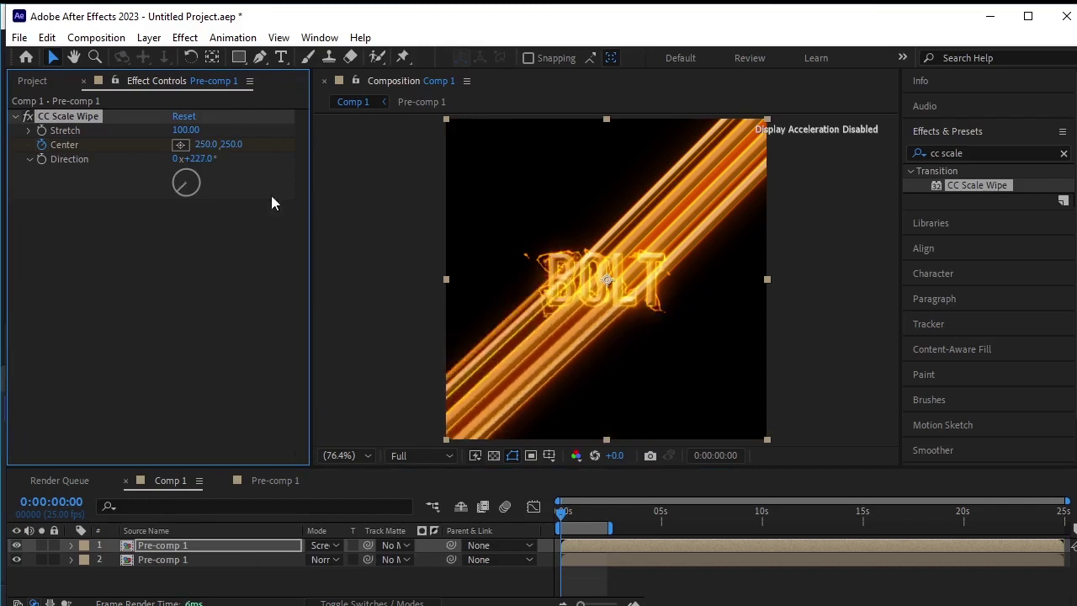
Preview the diagonal beam animation and stop at an early frame
key(space)
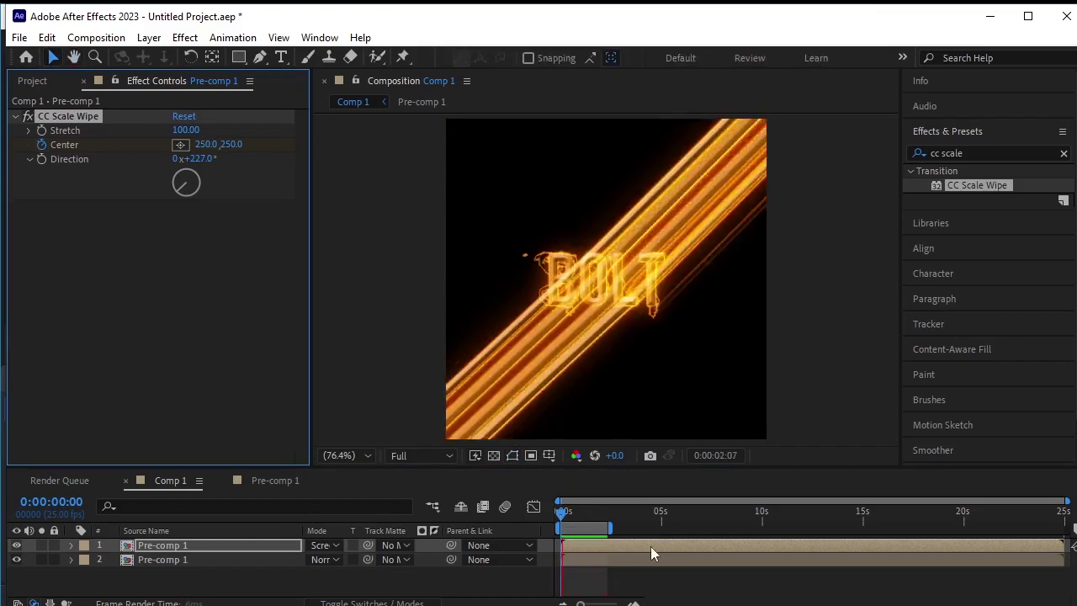
click(572, 520)
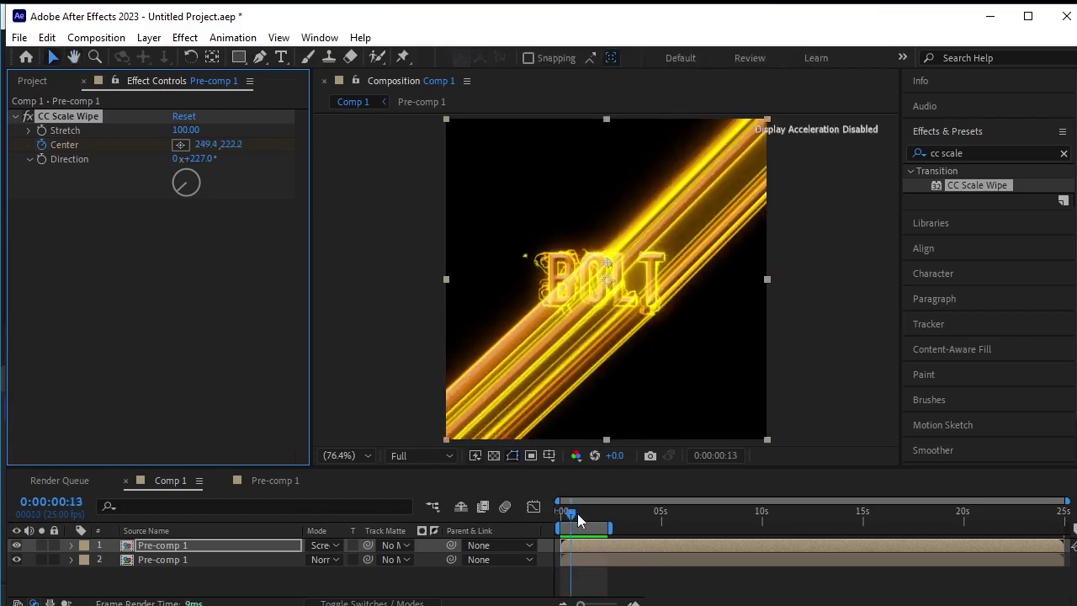
click(223, 562)
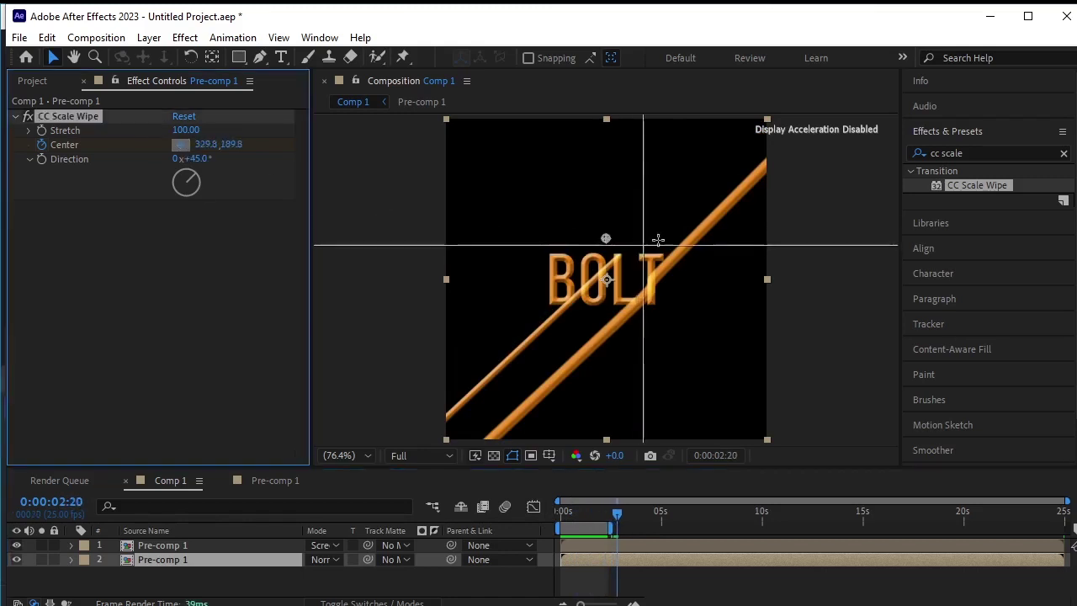
Move the 45° copy's wipe Center up-right to 348.2,191.1 and the 227° copy's down-left to 163.6,314.1
click(662, 239)
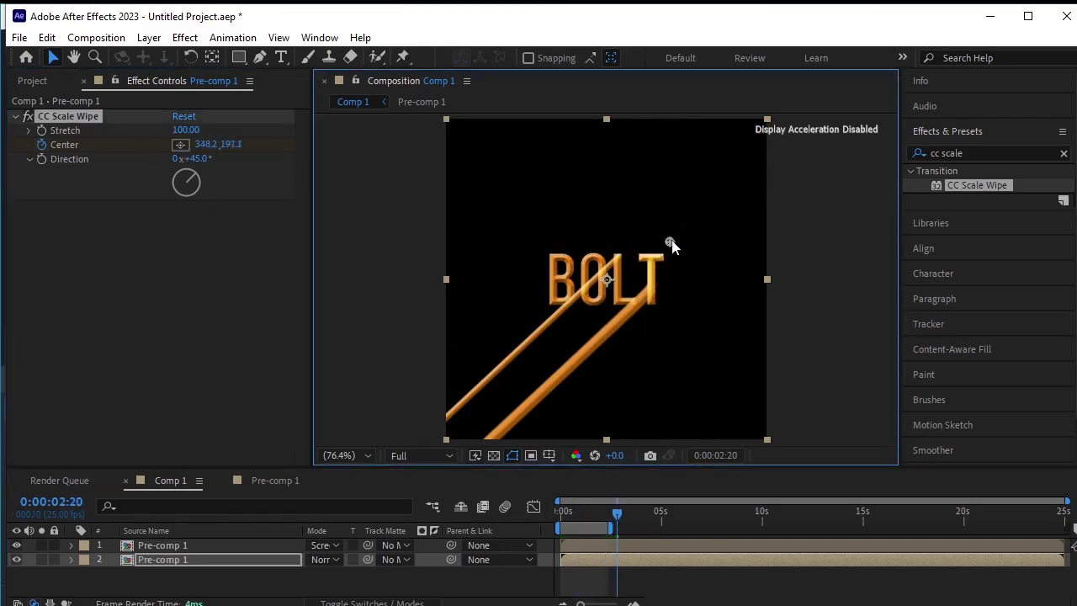
click(195, 545)
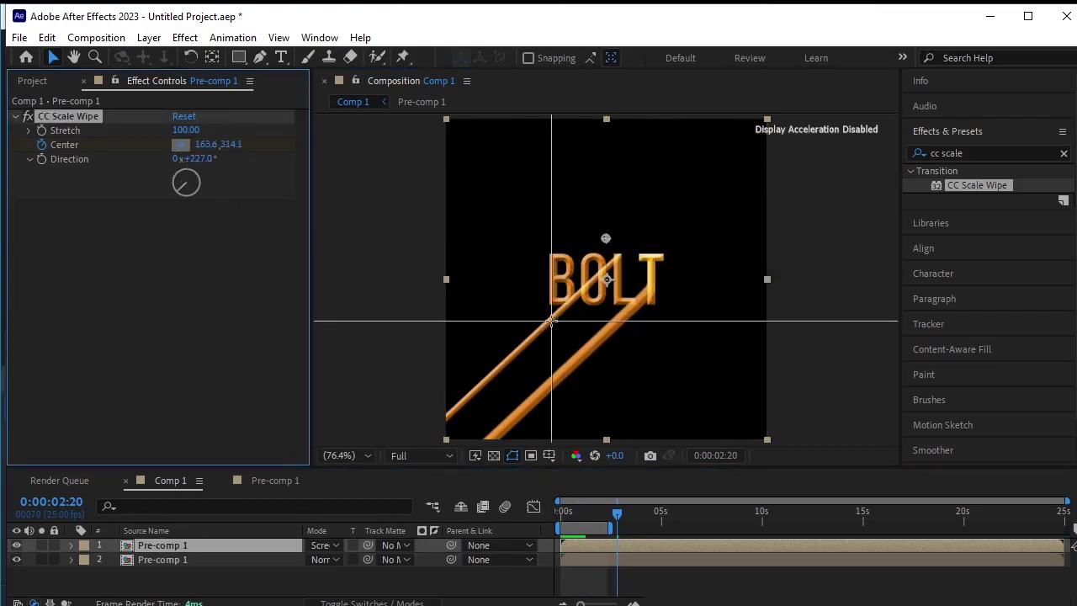
click(551, 321)
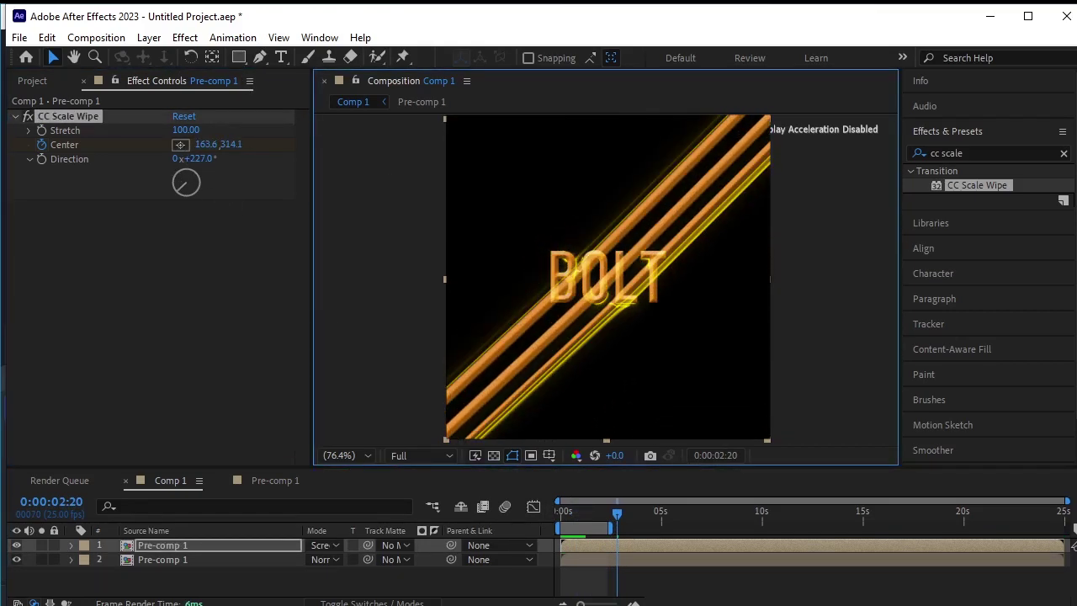